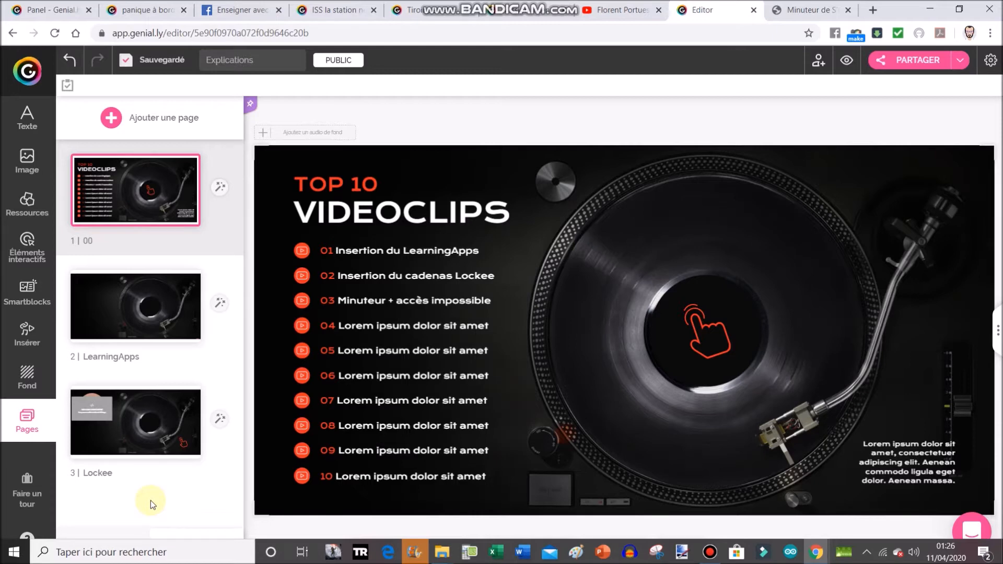
- Duplicate the Lockee page and open the copy
click(389, 301)
mouse_move(183, 413)
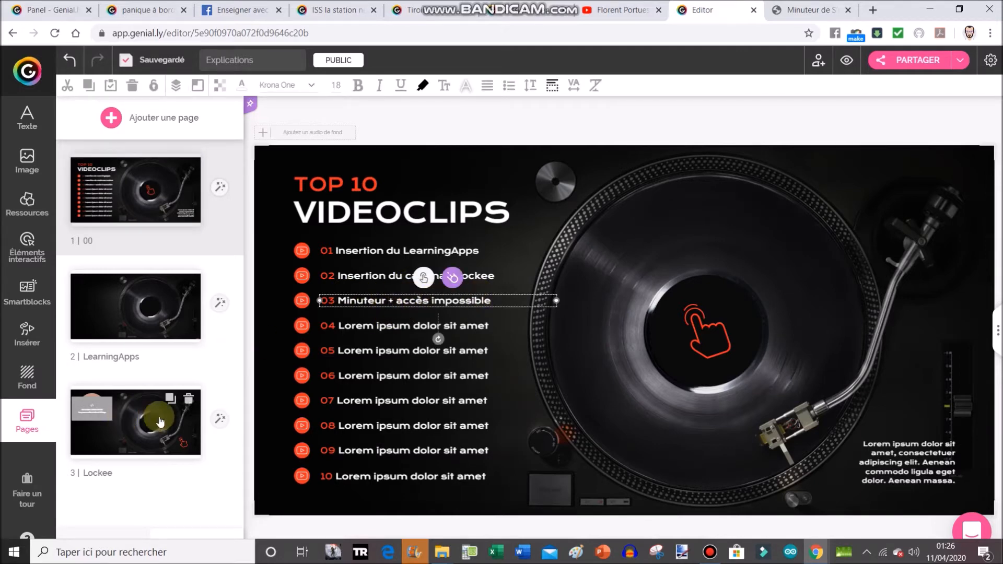
click(167, 410)
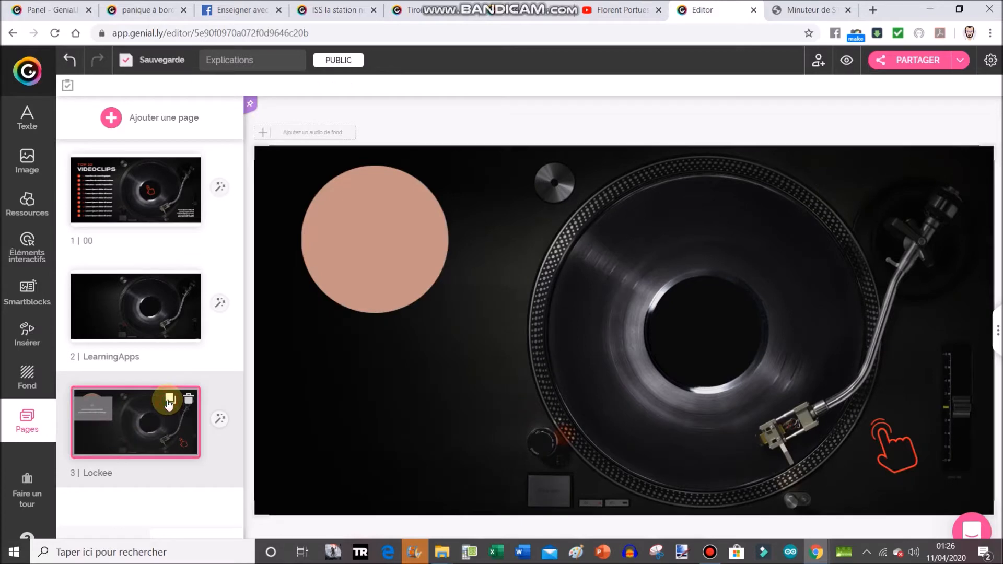
click(168, 402)
click(125, 486)
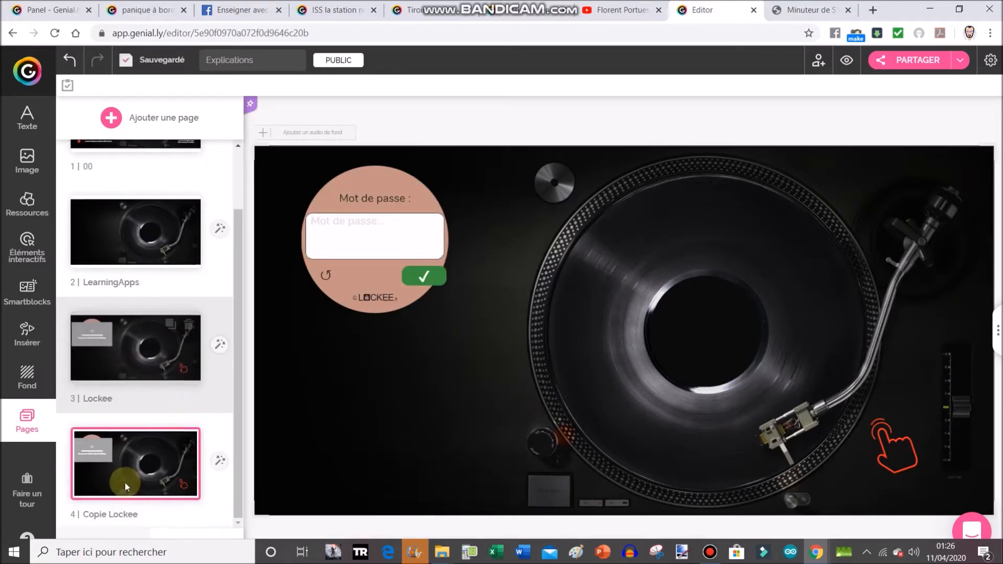
click(125, 479)
scroll(125, 478, up, 1)
scroll(146, 394, down, 1)
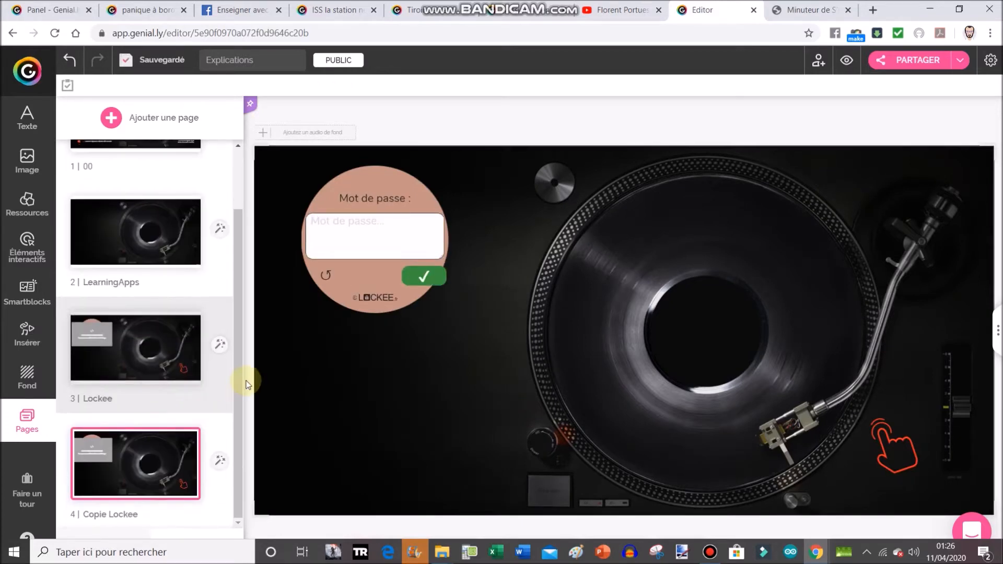
- Rename the copied page as "Minuteur" and the first page as "Menu"
click(148, 513)
drag(149, 512, 88, 512)
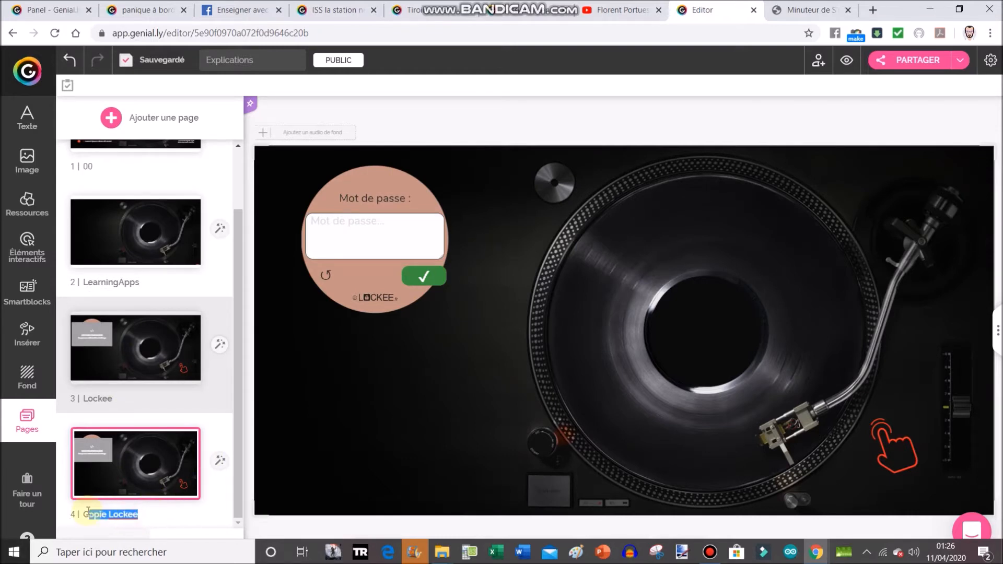
key(BackSpace)
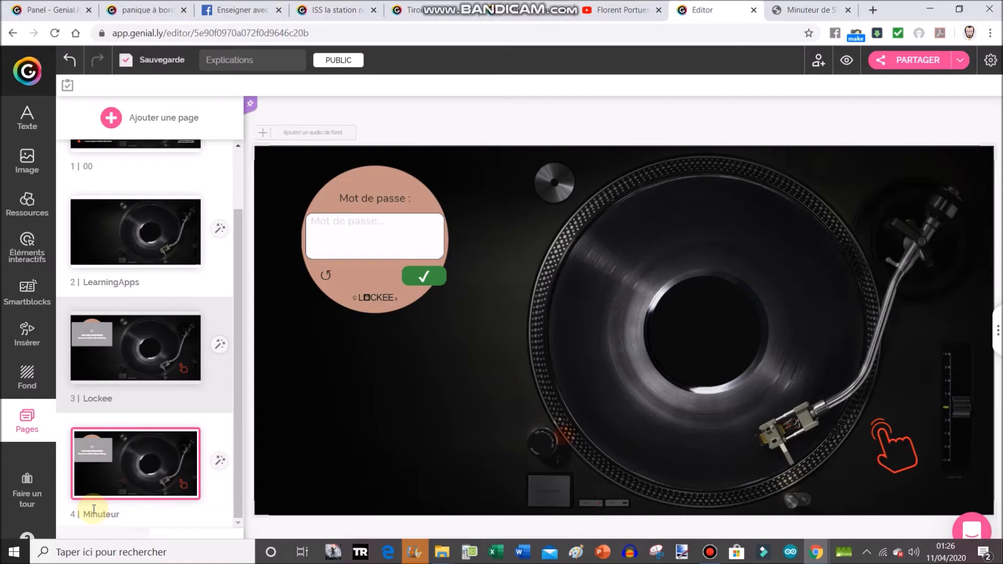
scroll(128, 197, up, 3)
click(98, 236)
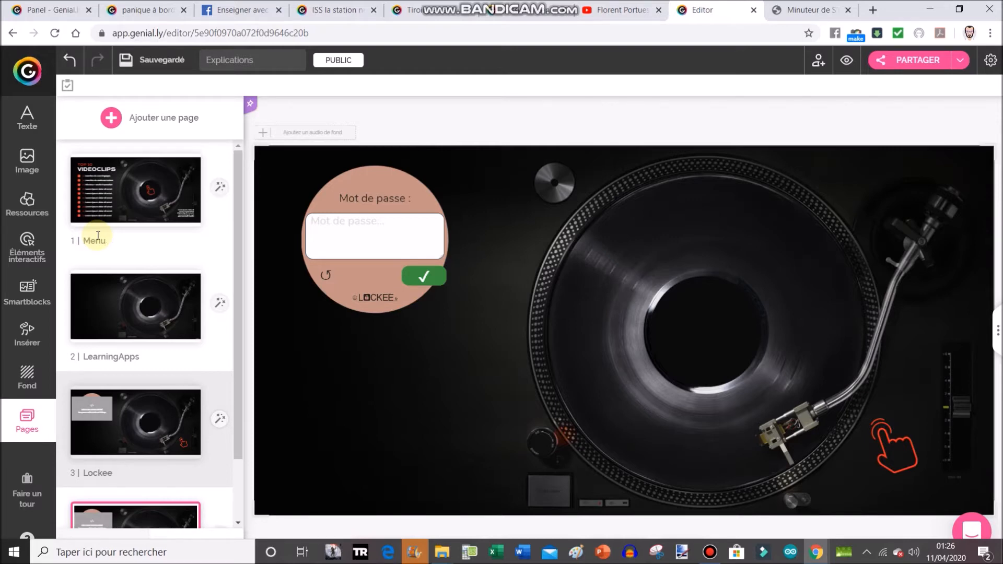
- On the Menu page, give the "03 Minuteur + accès impossible" entry a go-to-page interactivity (Aller à la page) and save it
click(110, 198)
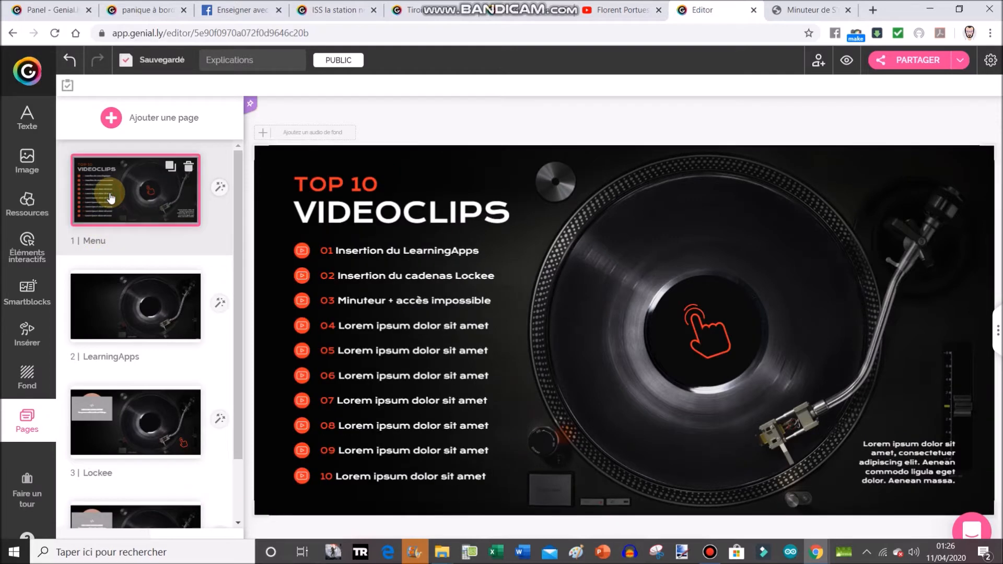
click(384, 300)
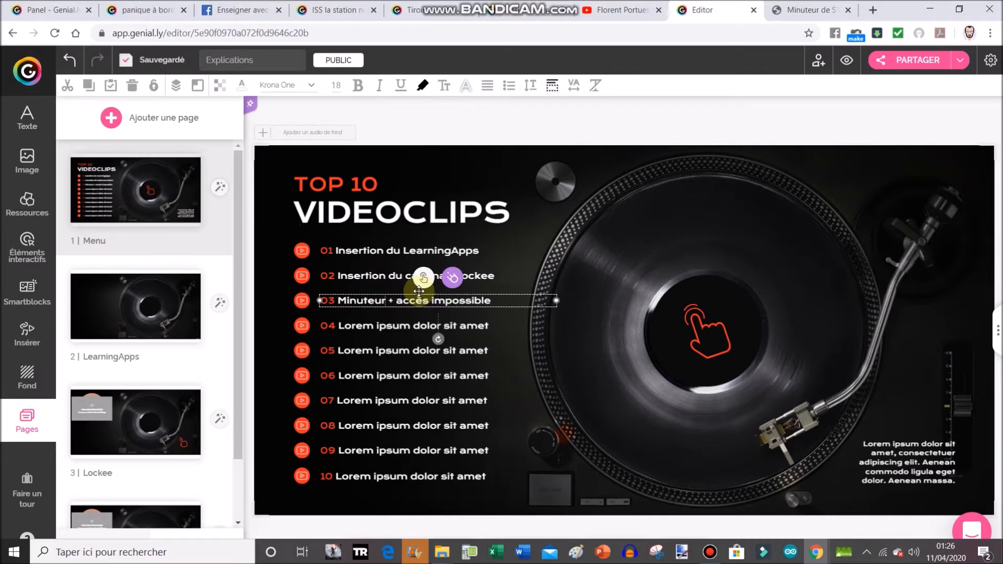
click(451, 280)
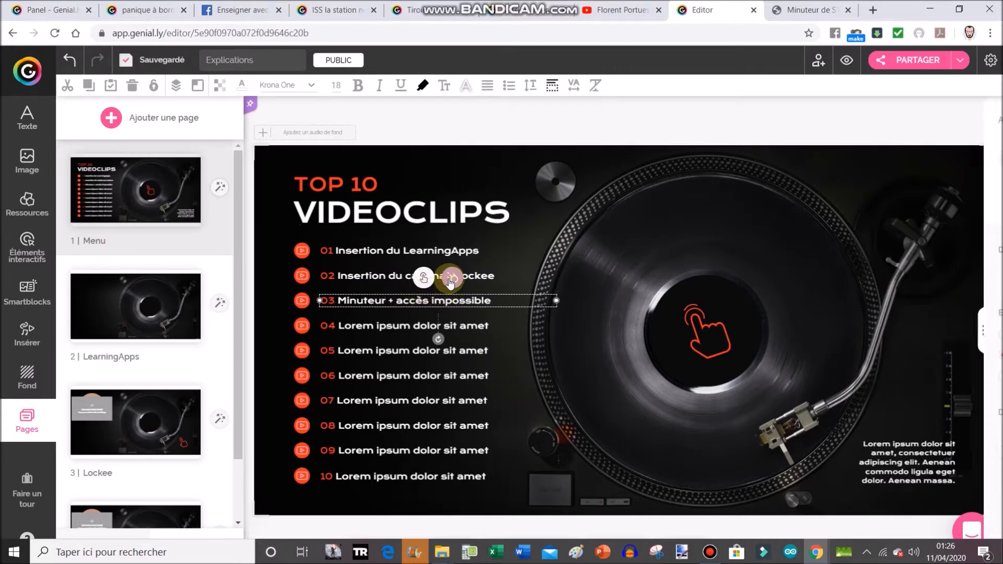
click(417, 280)
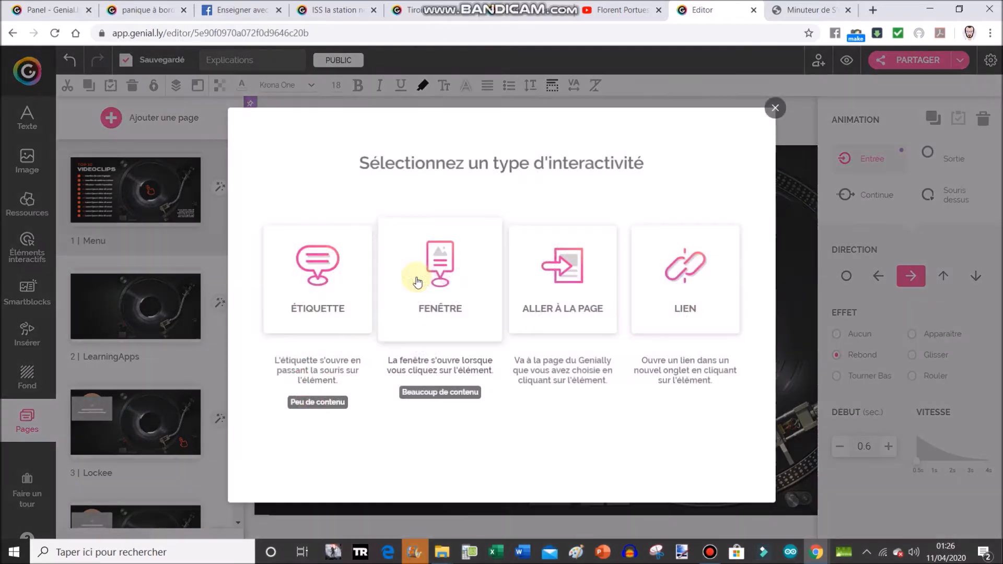
click(592, 284)
click(588, 230)
click(816, 477)
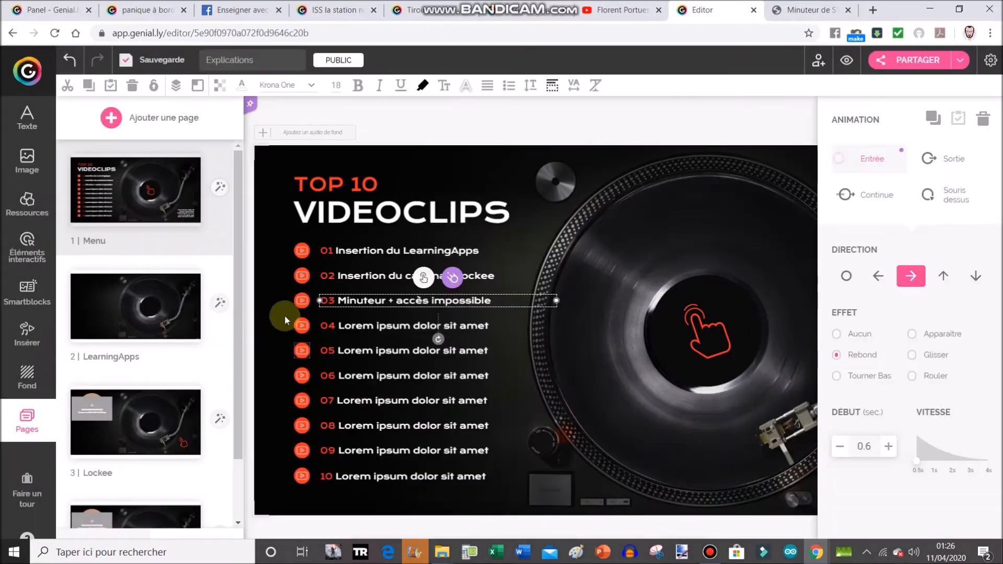
- With the Minuteur page open in the editor, switch to the S'CAPE timer generator and set the duration to 1 minute
scroll(241, 332, down, 2)
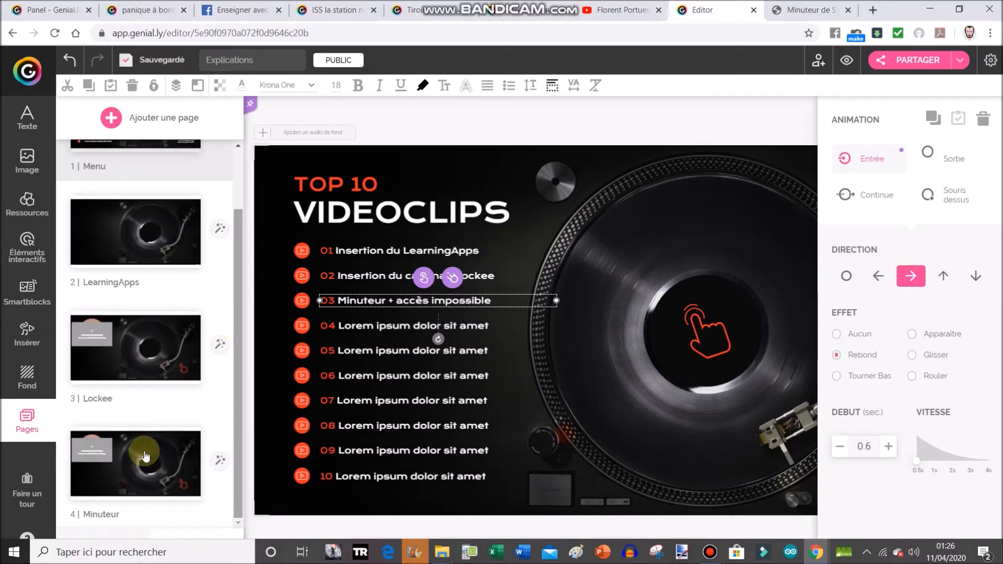
click(138, 459)
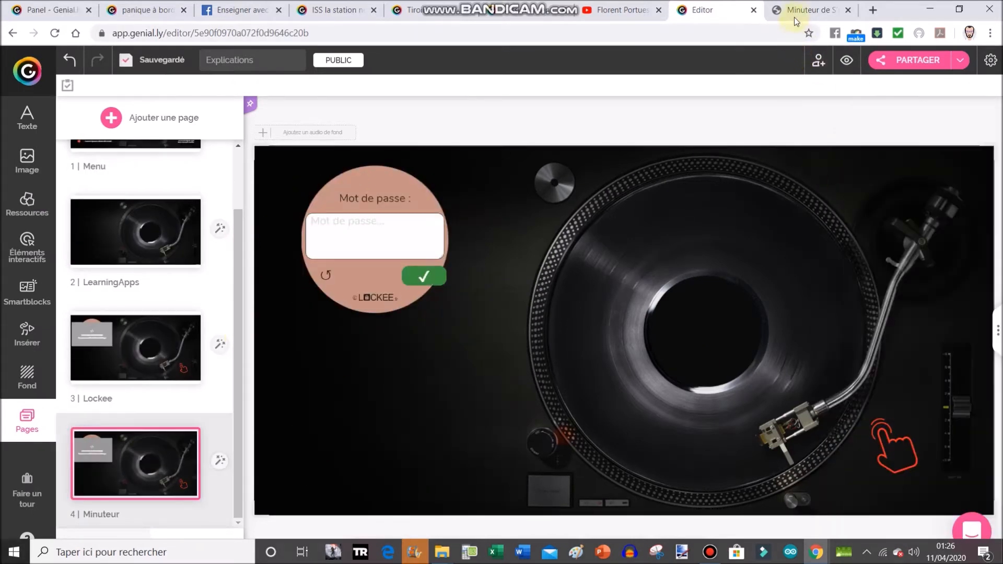
click(799, 10)
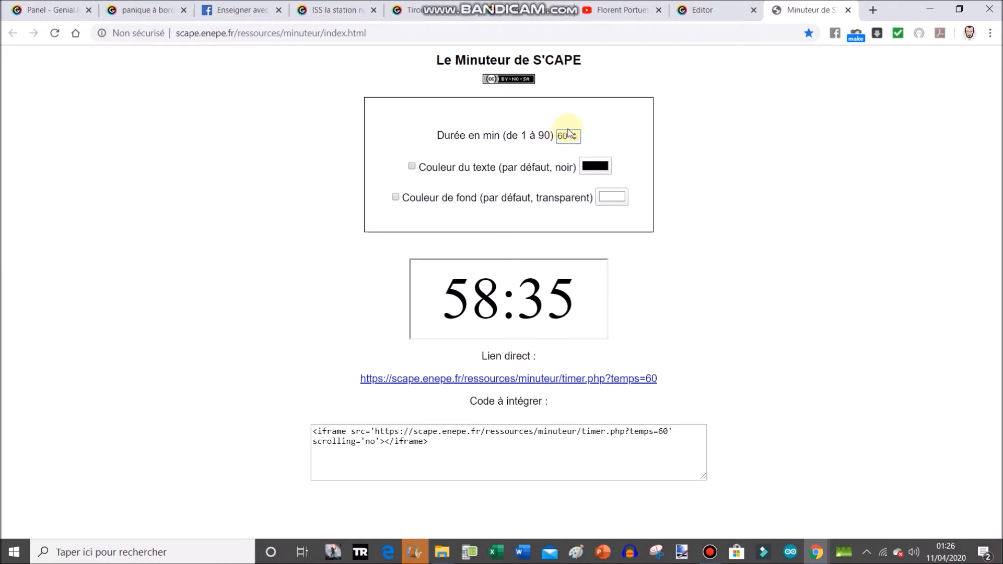
key(BackSpace)
text(1)
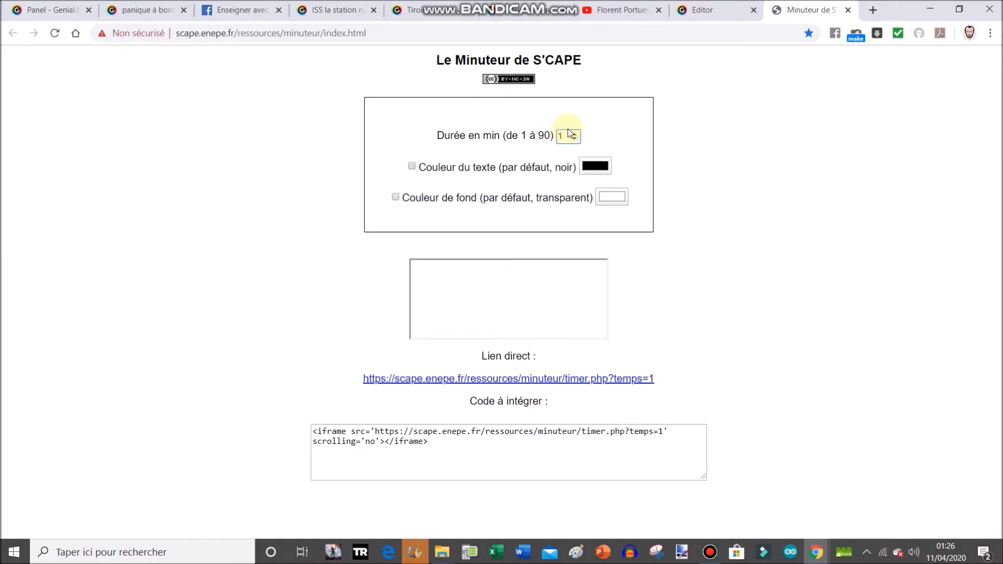
click(399, 34)
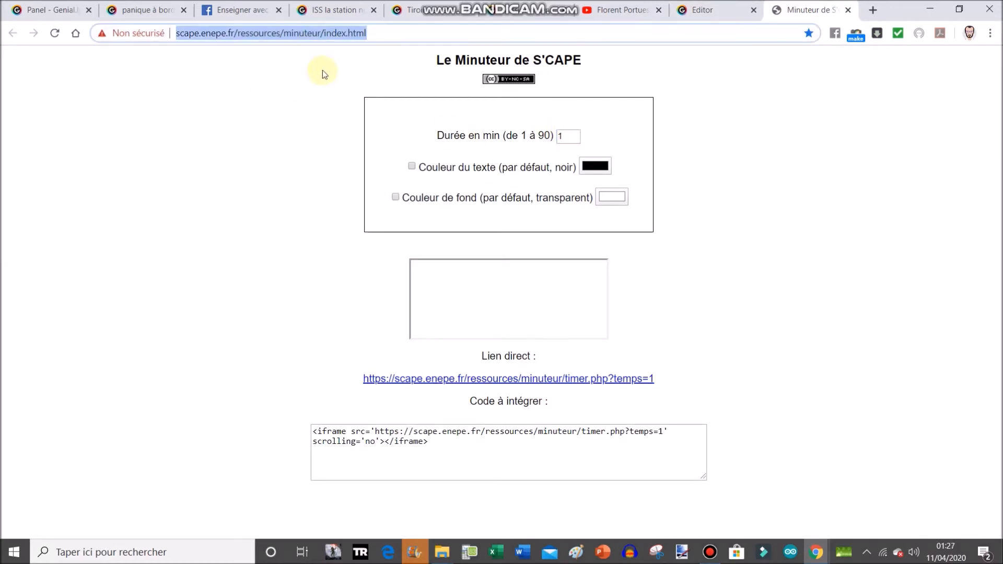
click(249, 82)
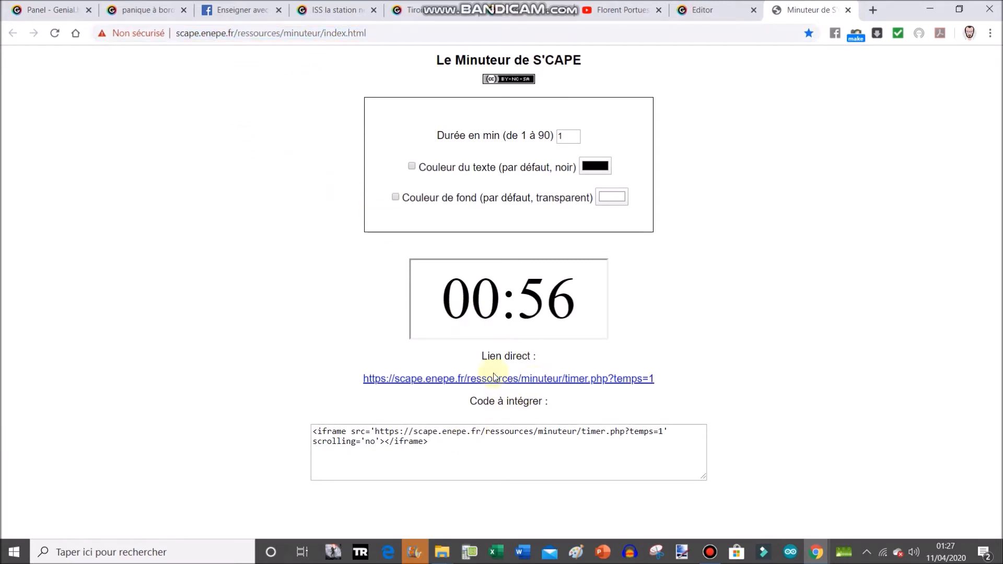
- Enable a custom text colour for the timer and set it to red
click(412, 167)
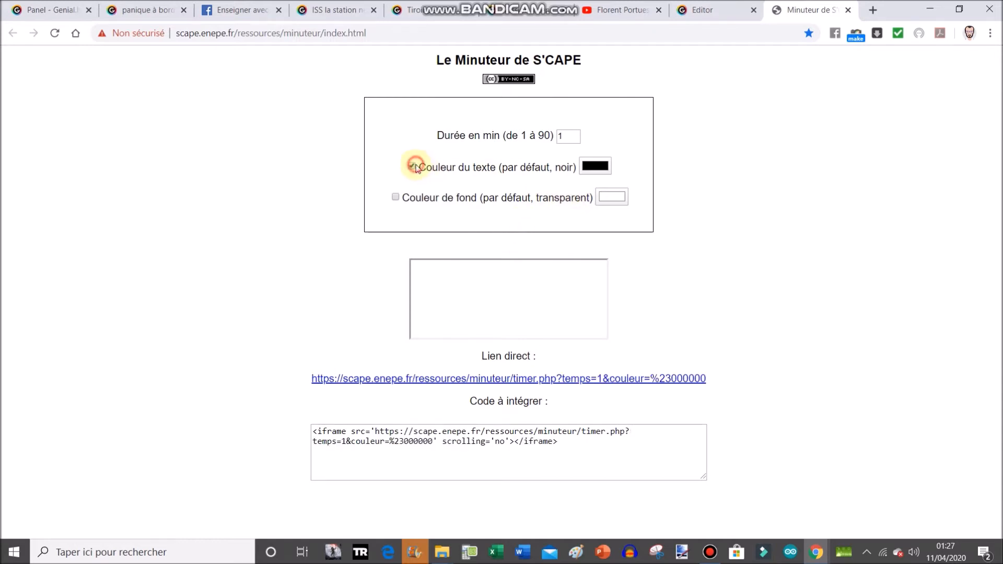
click(594, 171)
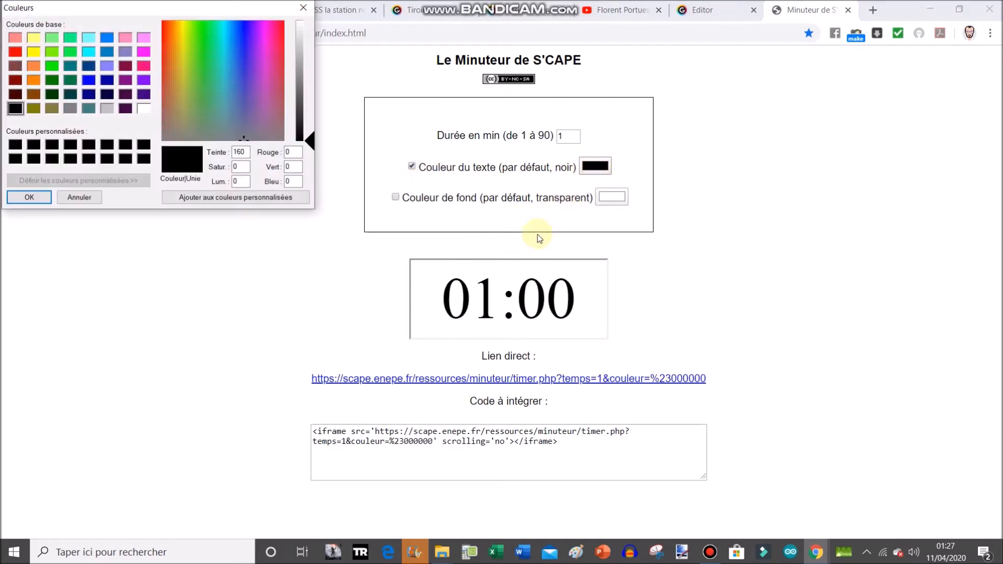
click(33, 52)
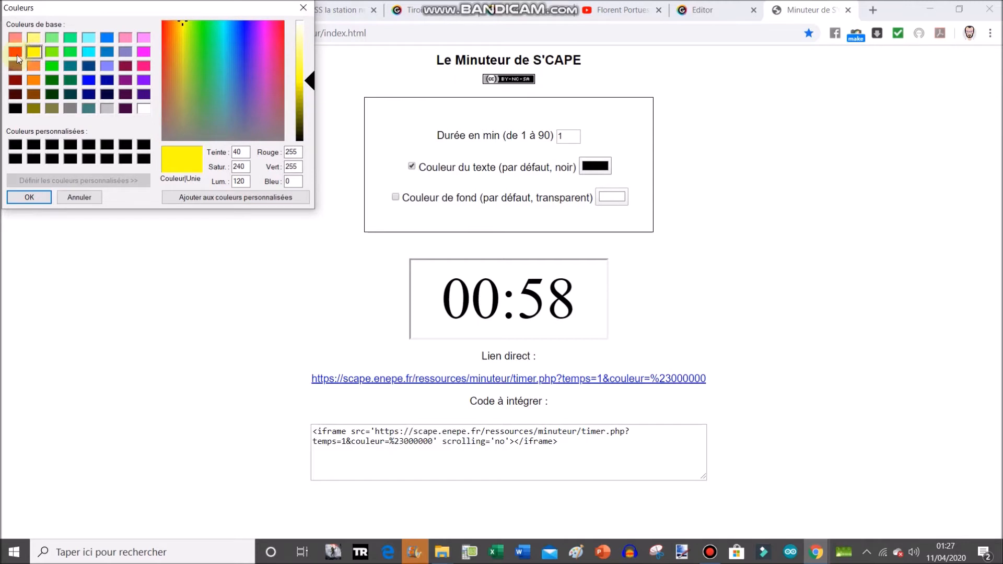
click(15, 51)
click(22, 203)
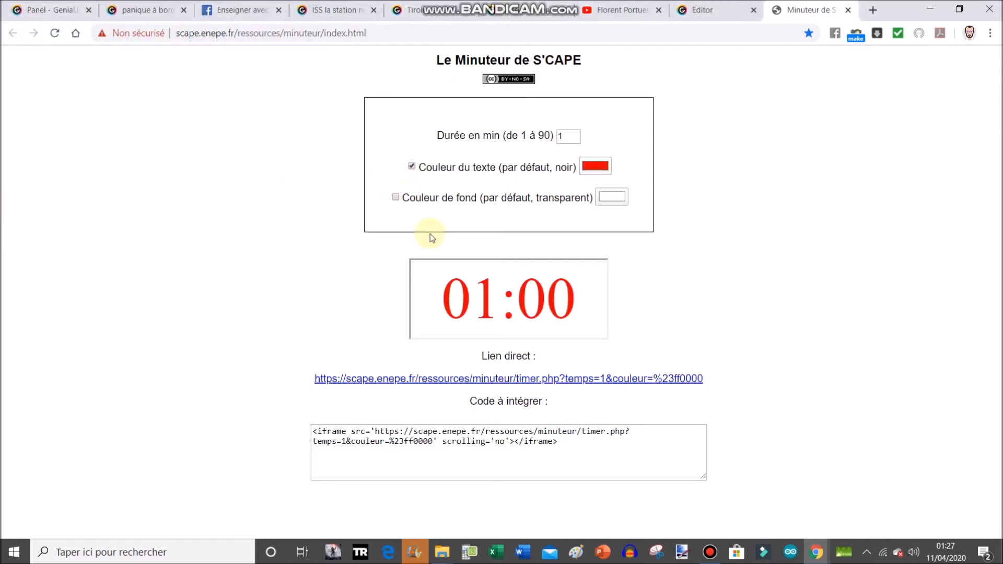
- Copy the timer's complete iframe embed code
click(571, 447)
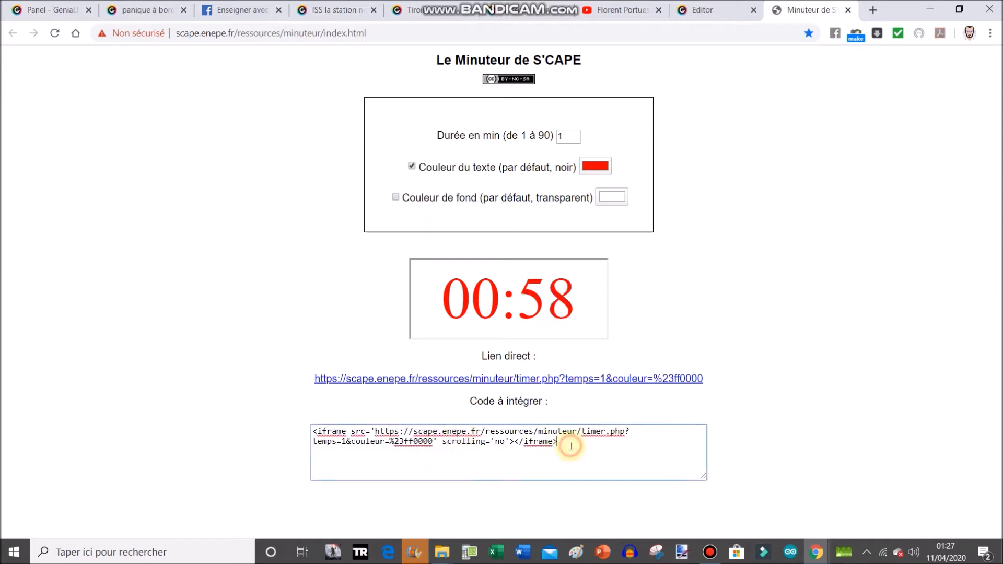
key(ctrl+a)
key(ctrl+c)
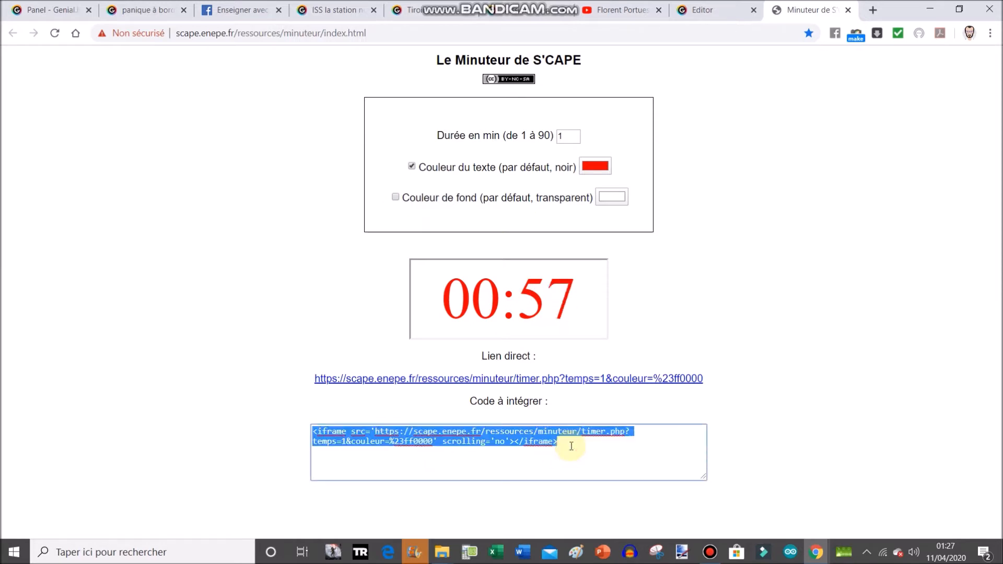
- Switch back to the Genially editor and insert the copied timer code as external content, replacing the old Lockee code
click(691, 10)
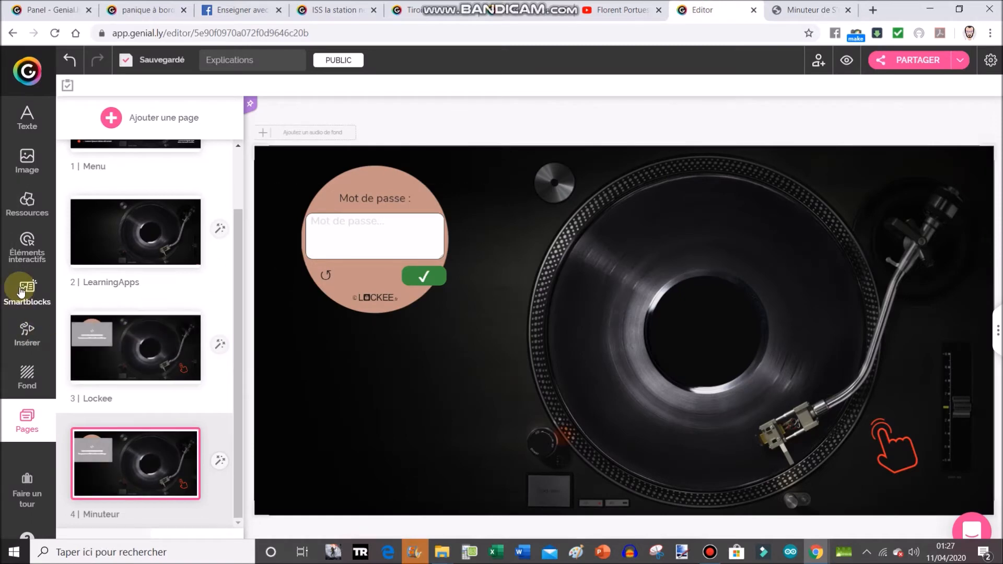
click(27, 337)
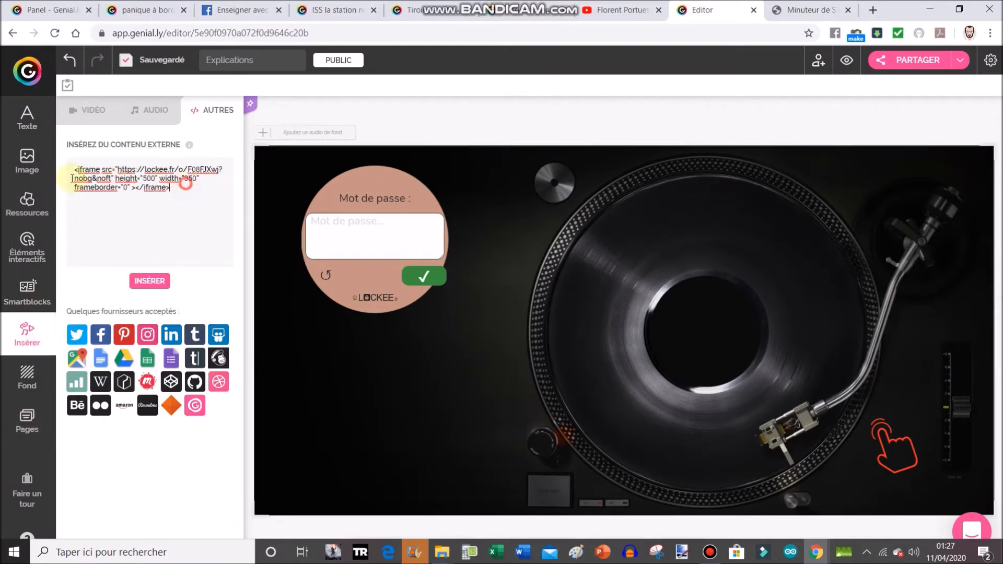
key(ctrl+a)
key(BackSpace)
key(ctrl+v)
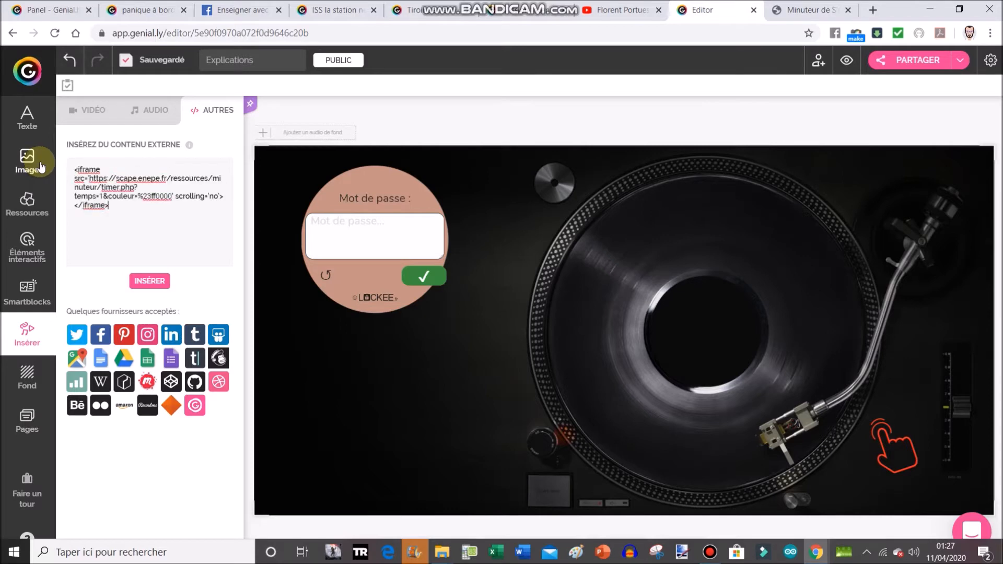
click(141, 281)
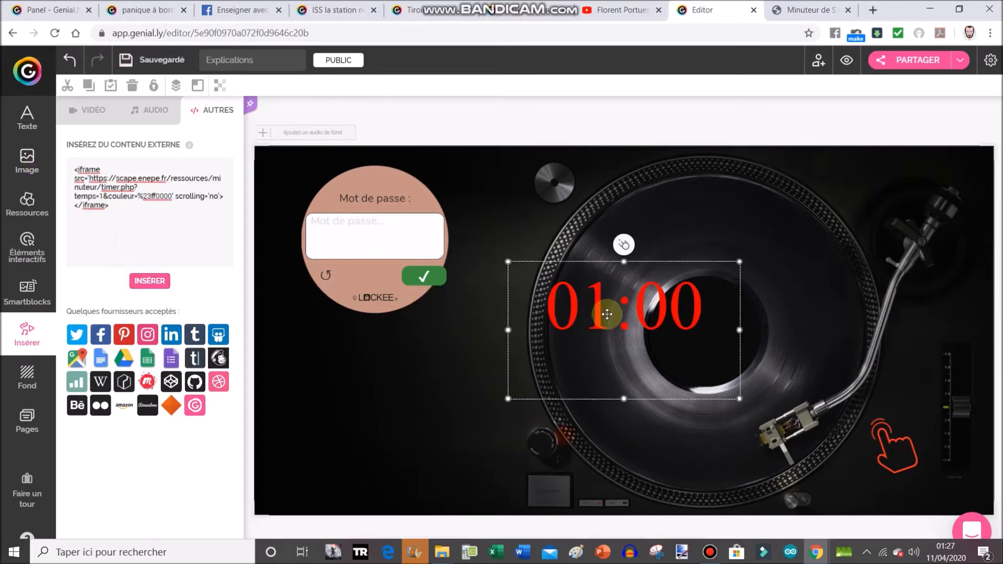
- Shrink the timer on the Minuteur page and place it near the slide's upper-right corner, adjusting its size there
drag(624, 399, 625, 331)
drag(508, 330, 616, 298)
drag(686, 276, 879, 169)
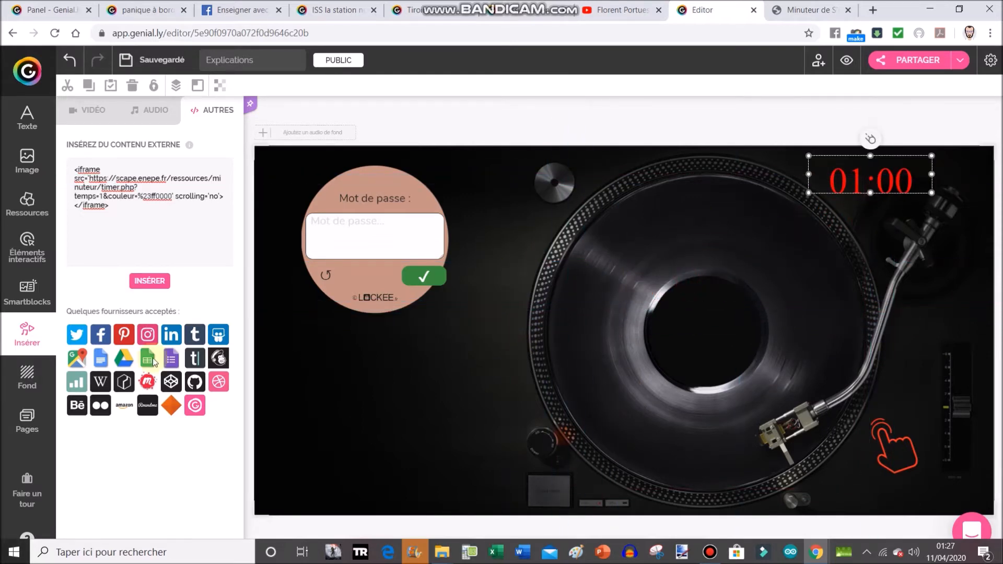
click(26, 420)
click(154, 492)
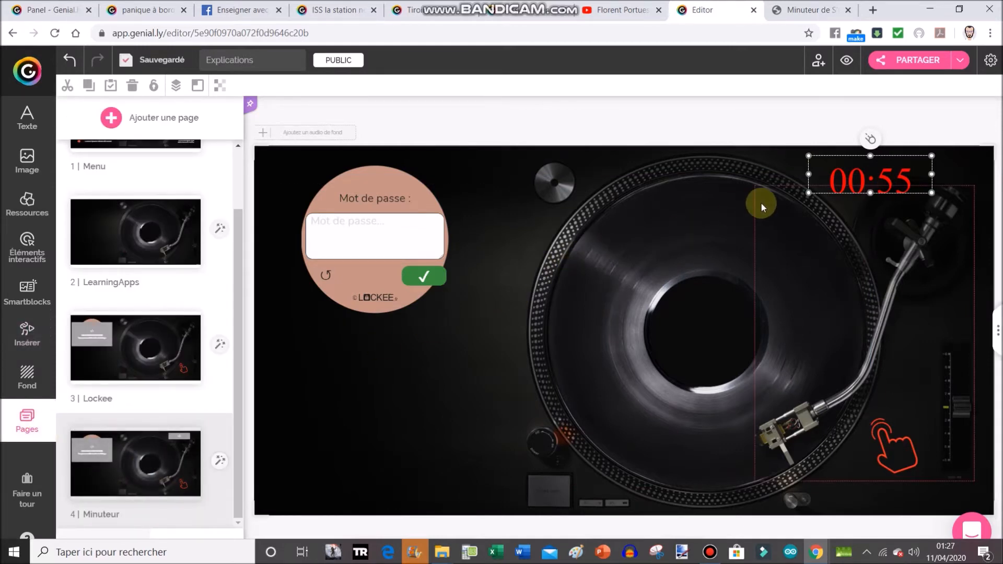
drag(811, 190, 791, 208)
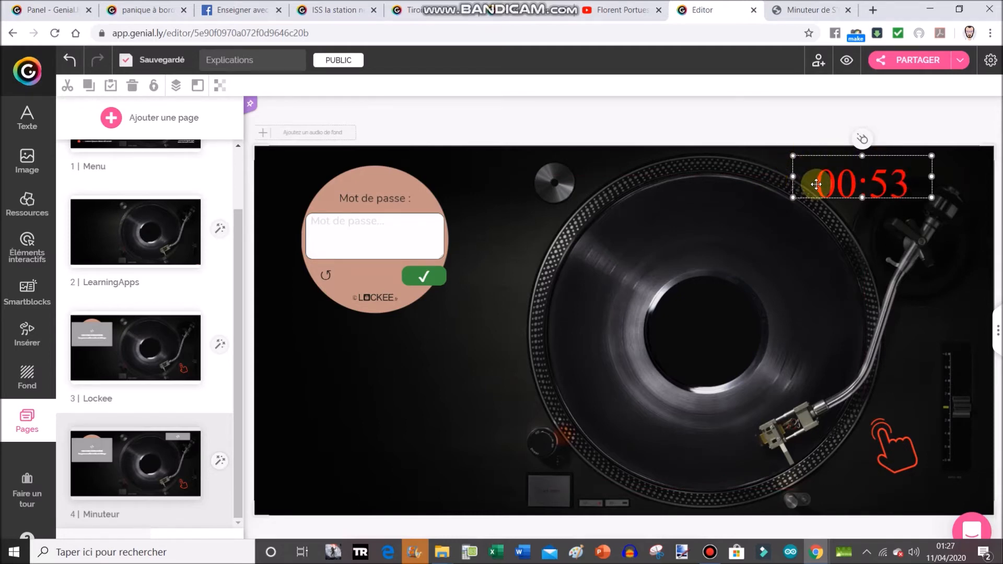
mouse_move(137, 475)
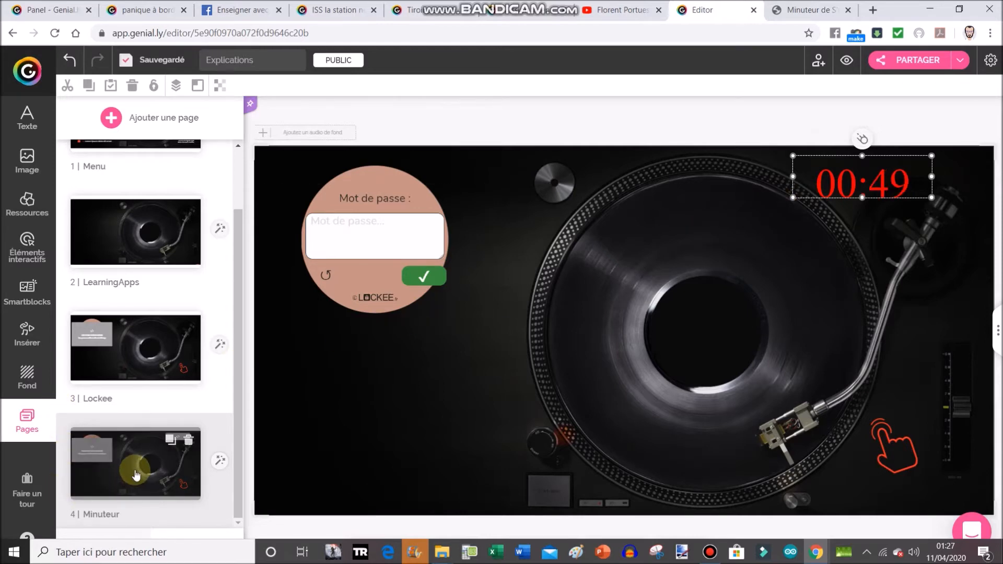
click(137, 475)
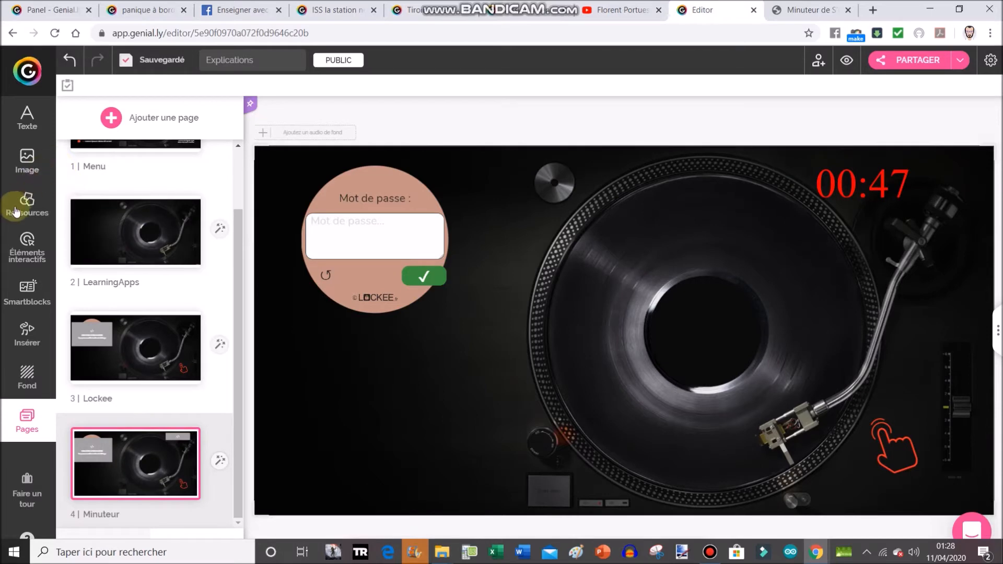
- Add a square shape to the Minuteur page and stretch it from the upper-left corner to cover the slide
click(26, 159)
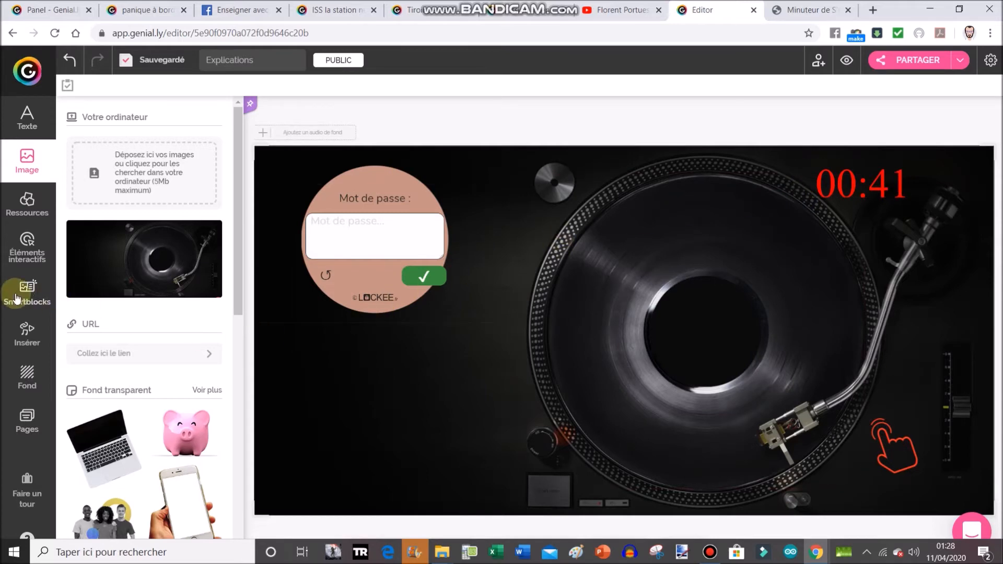
click(31, 209)
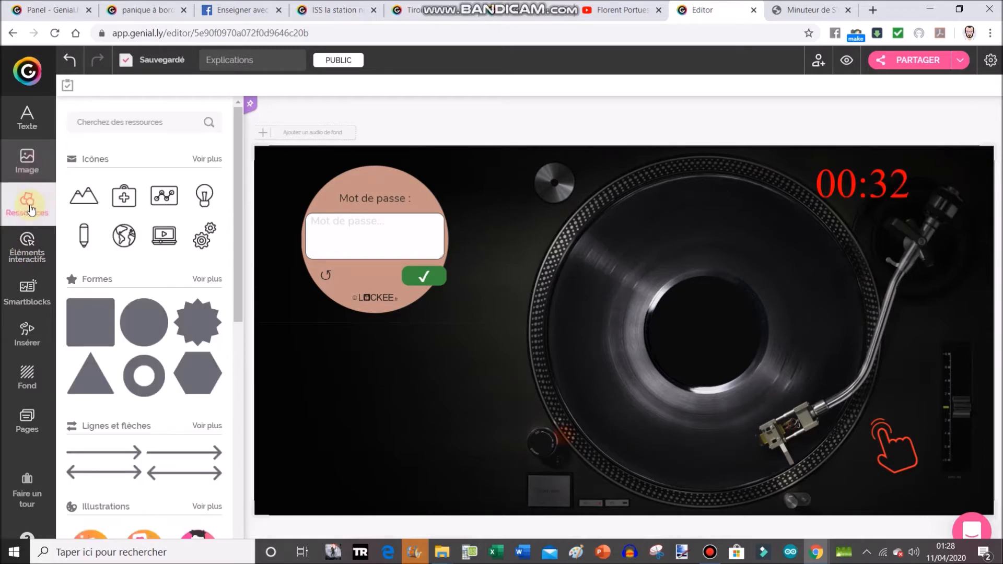
click(94, 338)
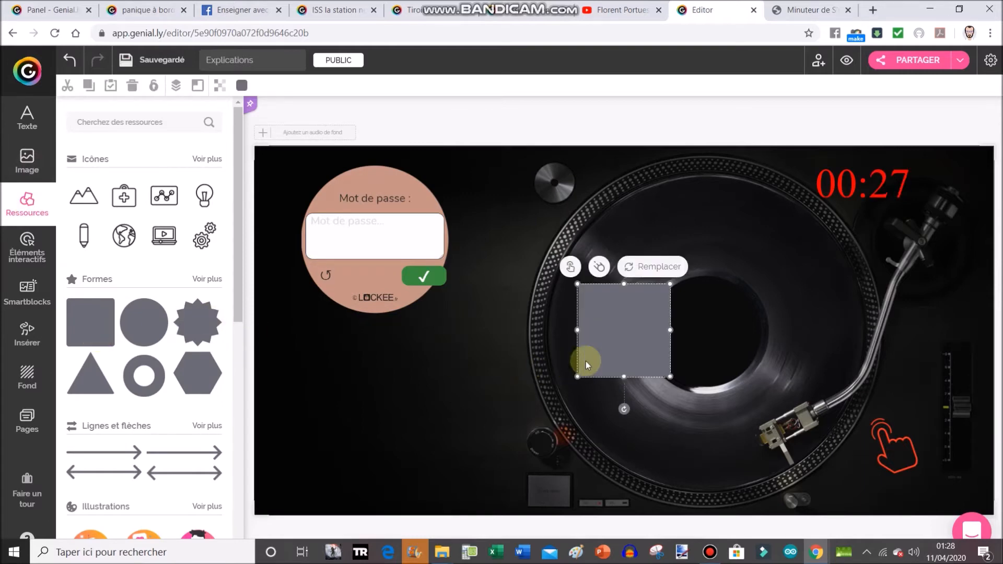
drag(617, 347, 291, 213)
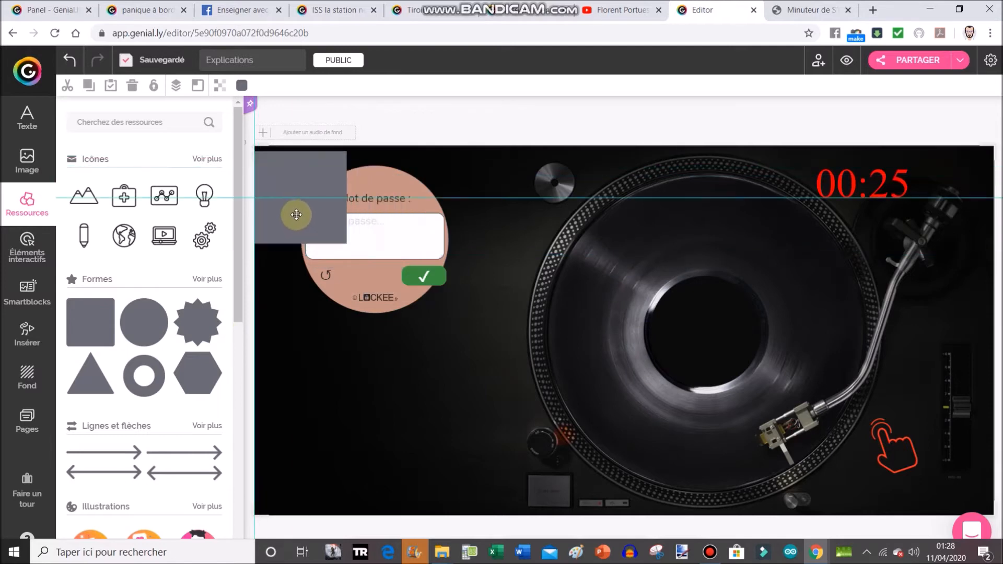
drag(342, 241, 783, 359)
drag(625, 333, 989, 321)
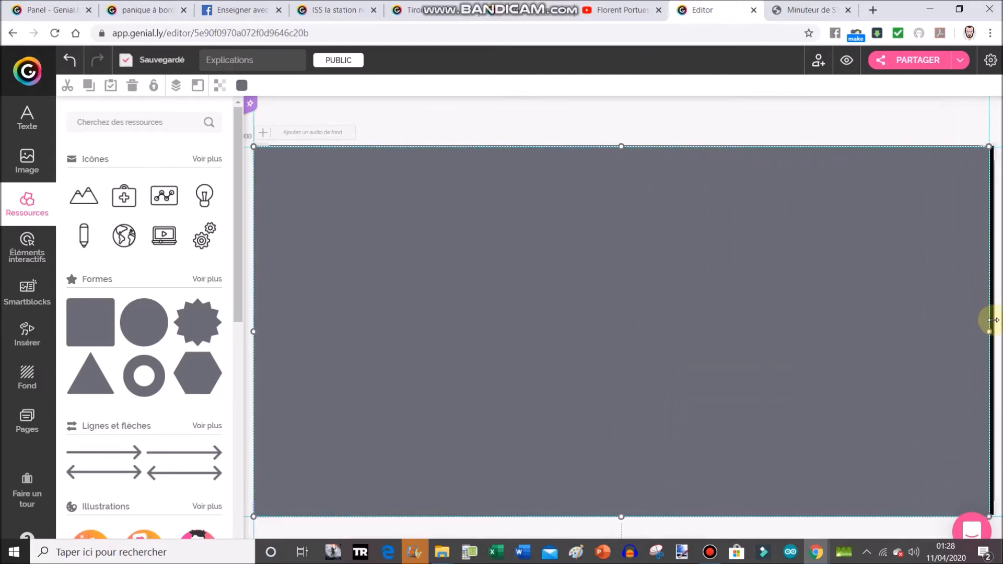
- Give the covering rectangle an Apparaître entrance animation starting at 60 seconds with a speed of 1 s
click(597, 129)
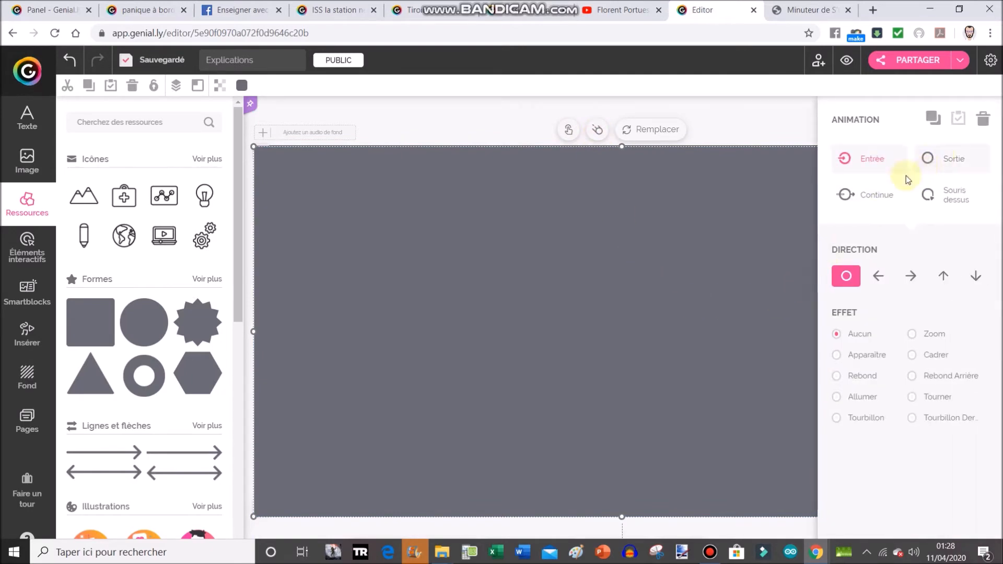
click(858, 359)
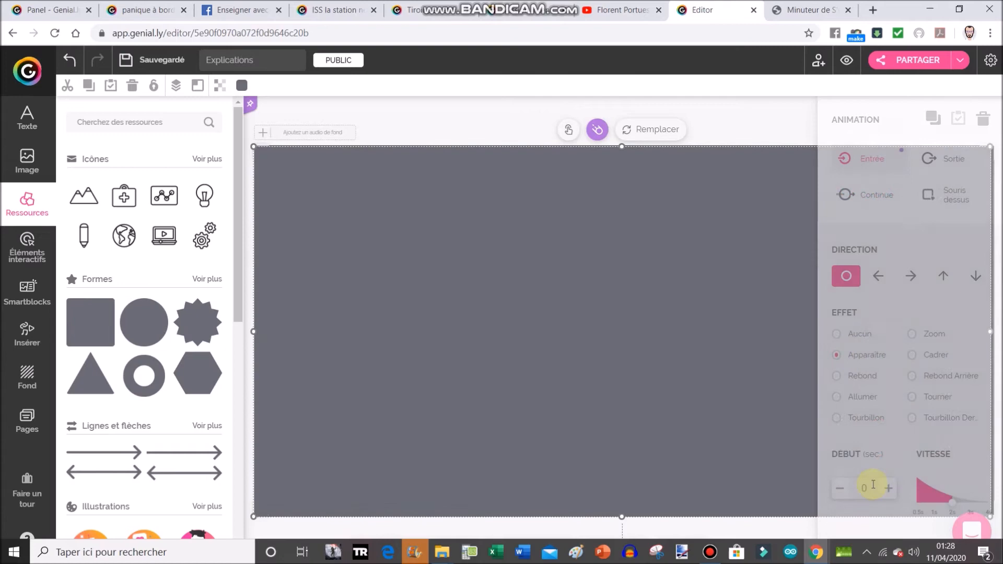
click(873, 485)
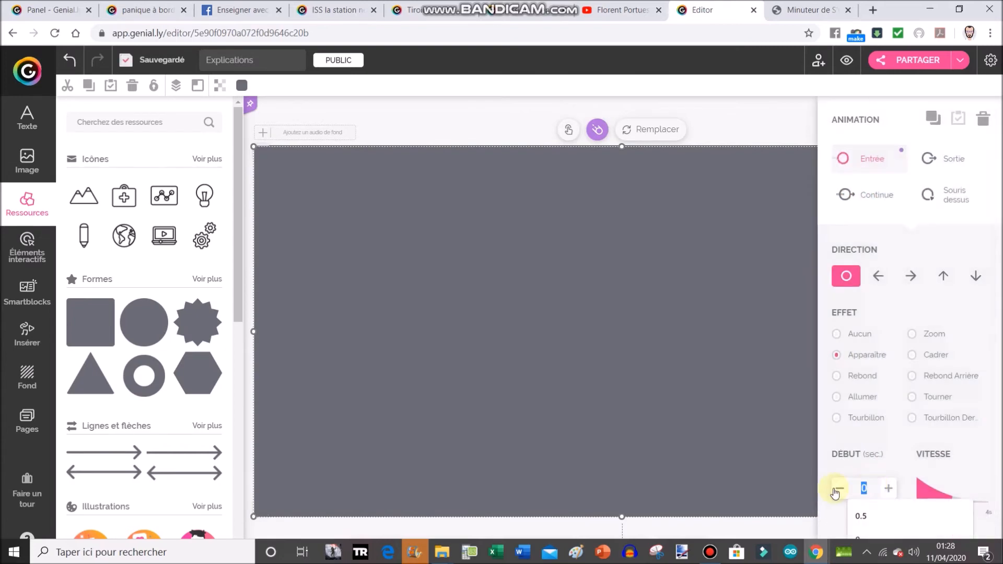
text(60)
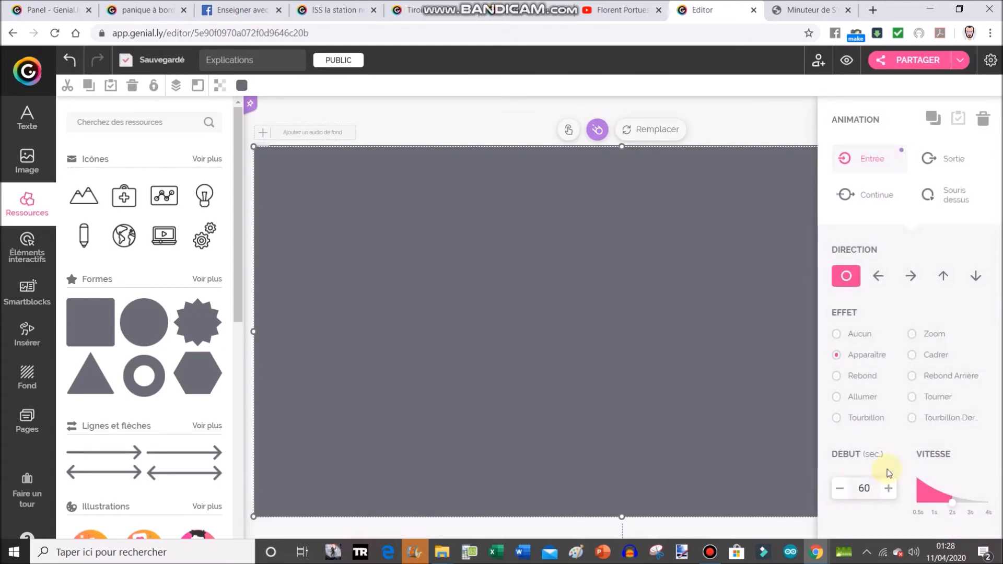
click(930, 498)
click(866, 492)
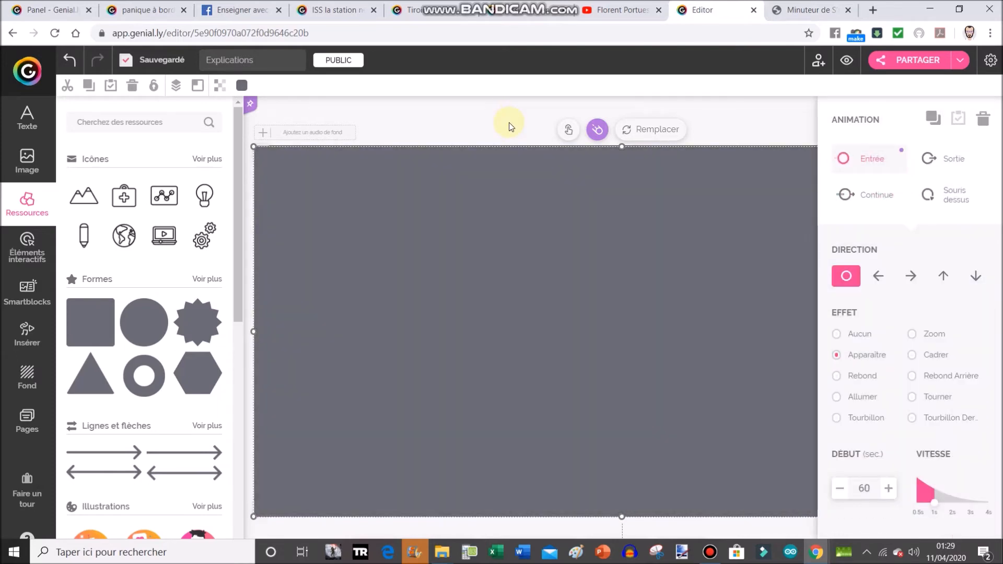
click(26, 421)
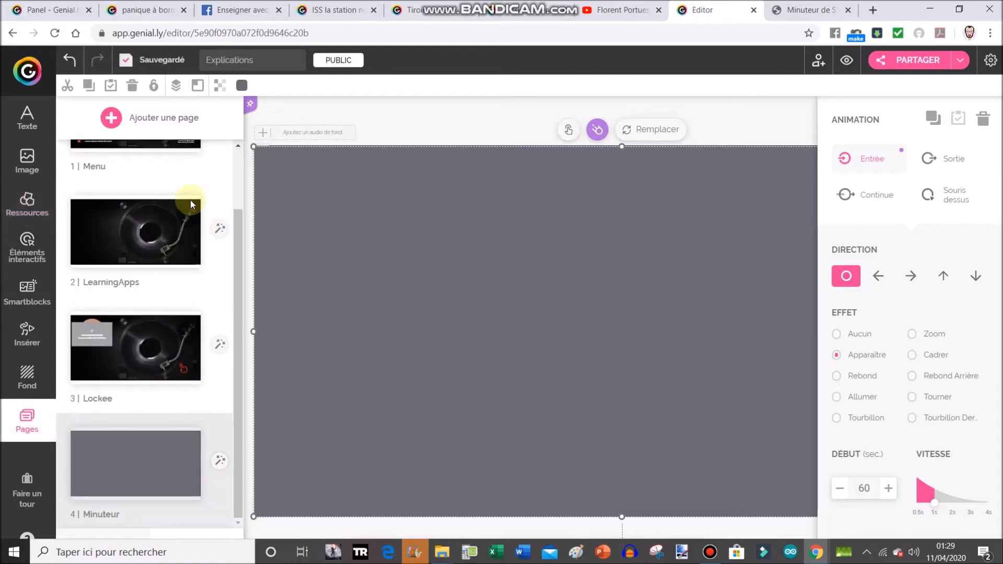
click(771, 117)
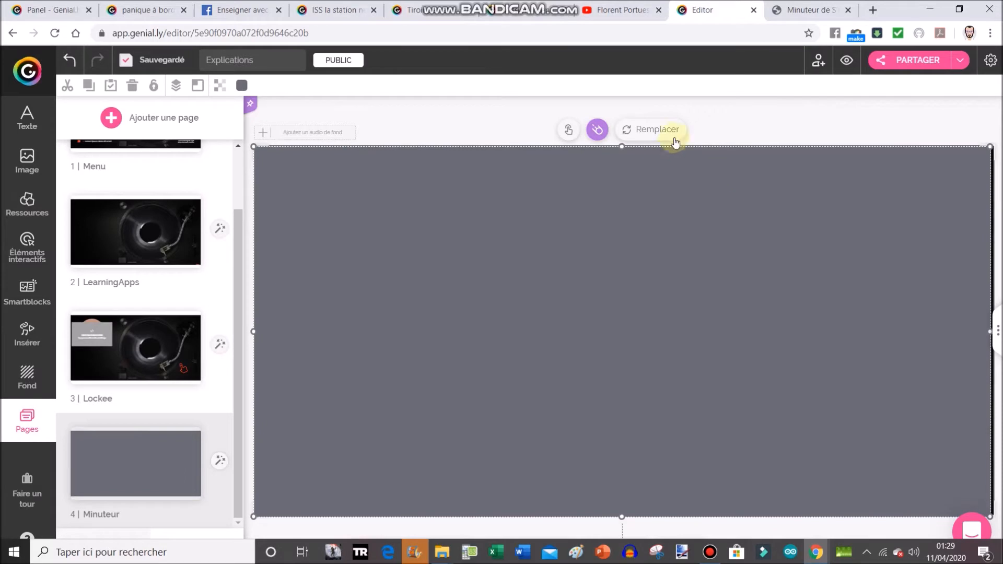
- Enable Mode designer in the Genially's settings and return to the Minuteur page
click(992, 61)
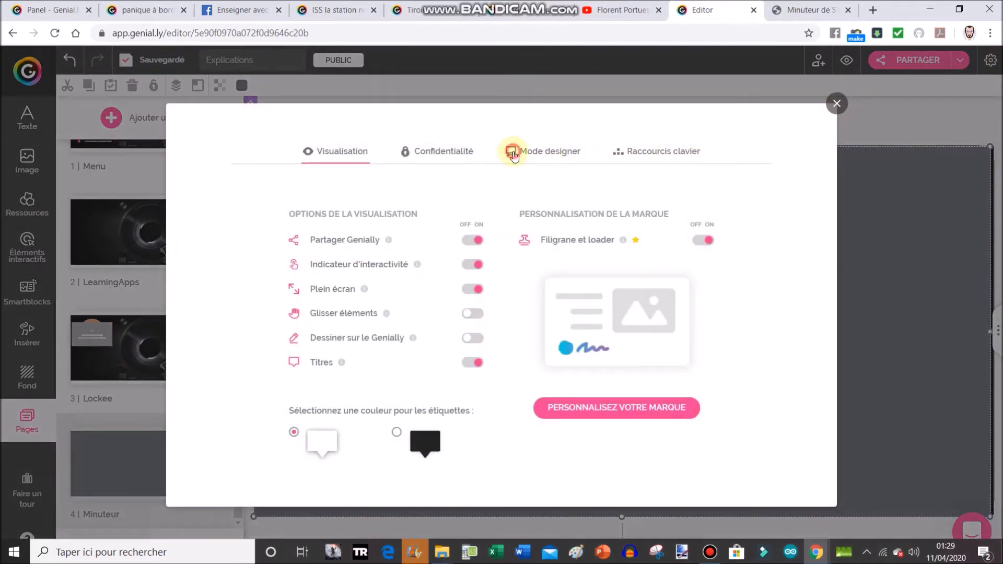
click(514, 155)
click(476, 272)
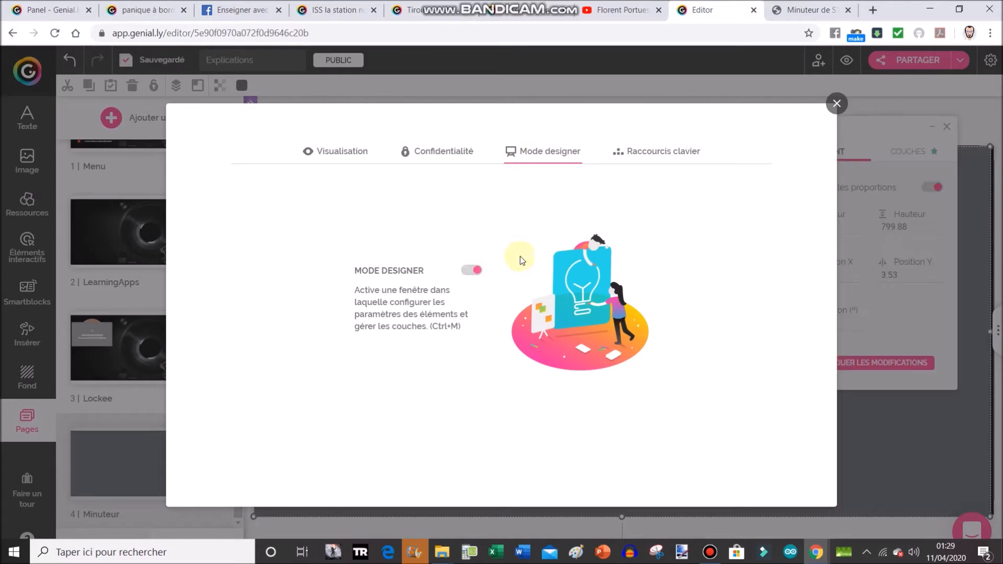
click(837, 105)
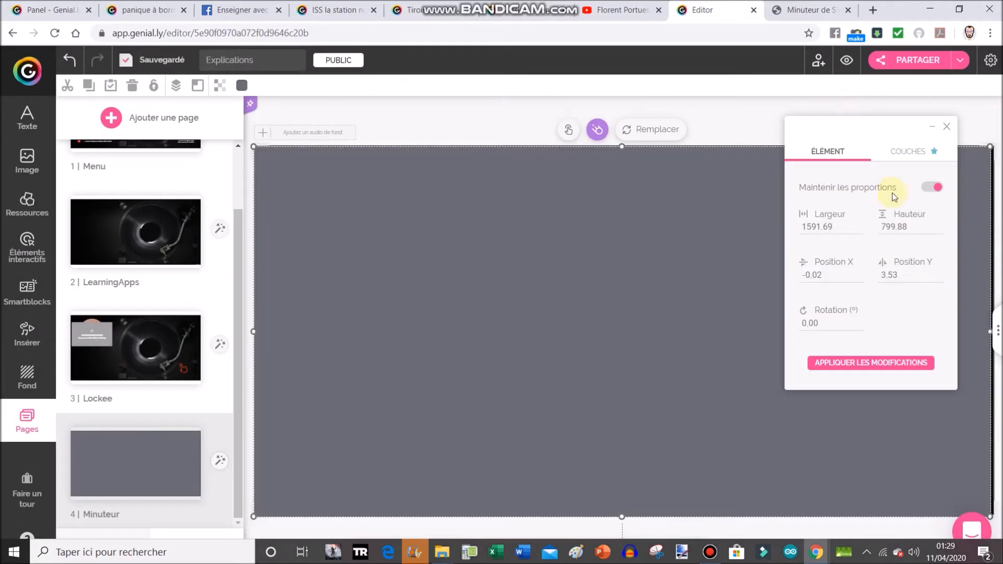
- Hide the covering rectangle's layer to view the elements underneath, and make it visible again
click(918, 152)
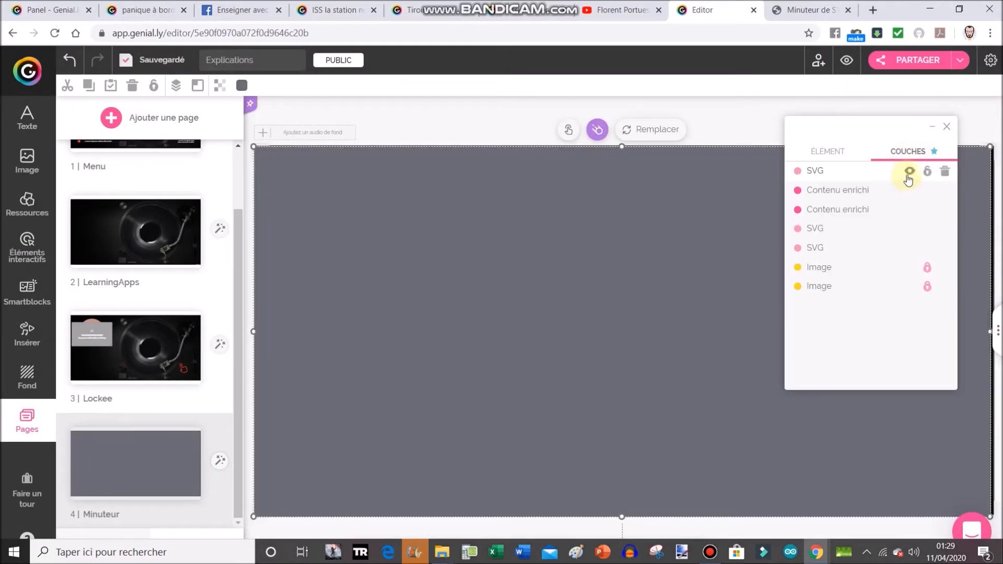
click(909, 173)
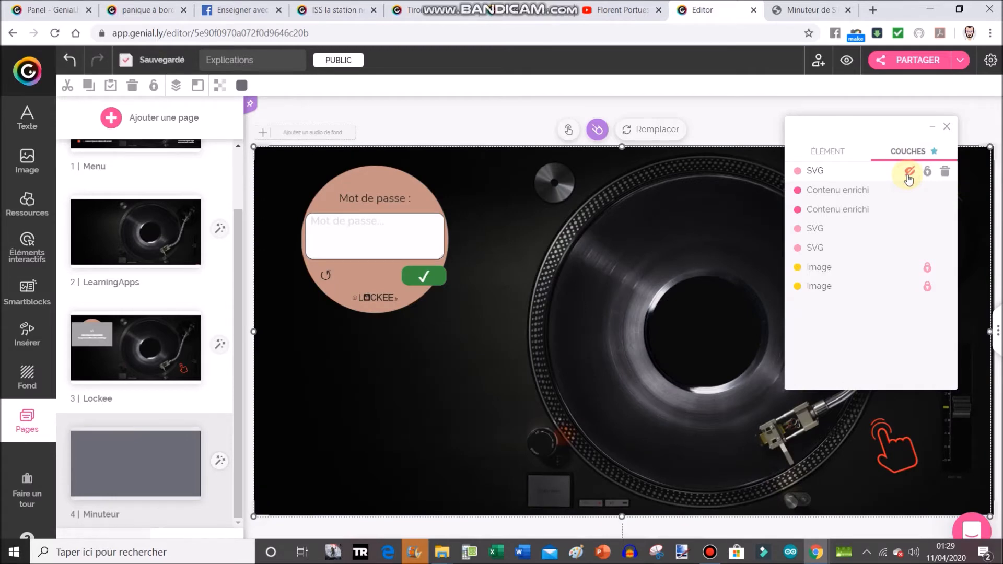
mouse_move(239, 280)
mouse_down()
mouse_move(238, 250)
mouse_move(246, 298)
mouse_up()
click(910, 172)
- Set the entrance animation start of the Minuteur page's covering rectangle to 20 seconds
drag(239, 245, 180, 185)
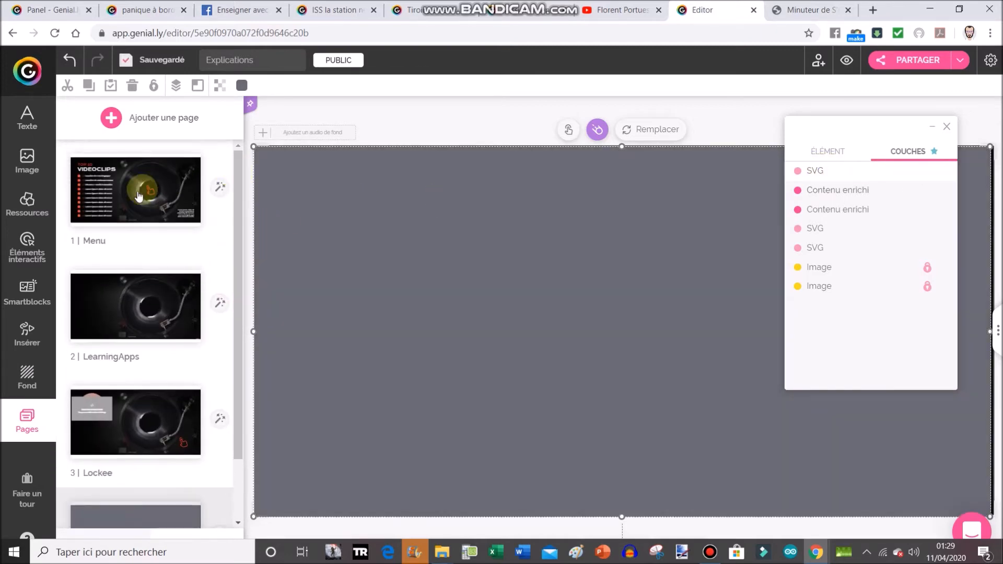
click(181, 185)
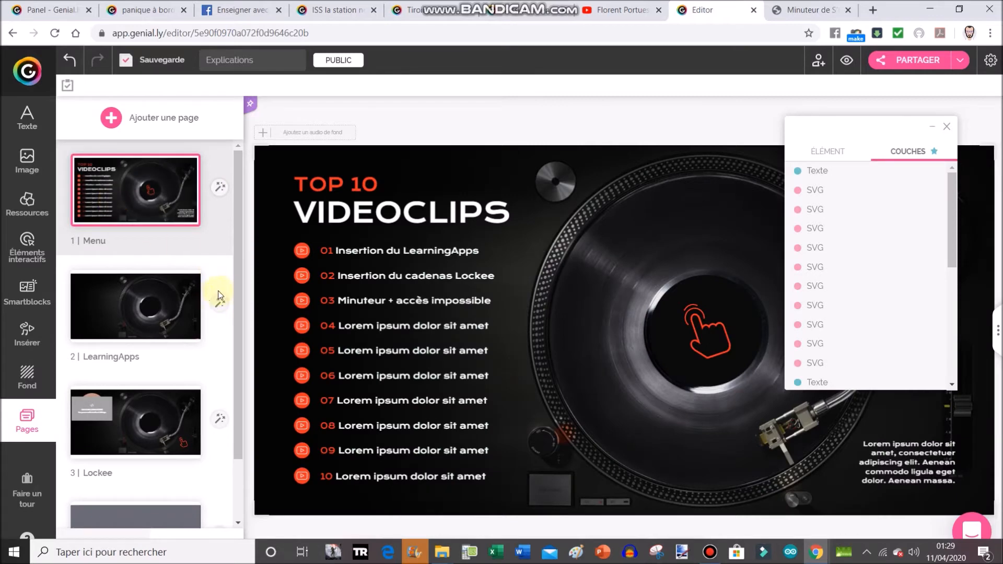
drag(239, 212, 240, 325)
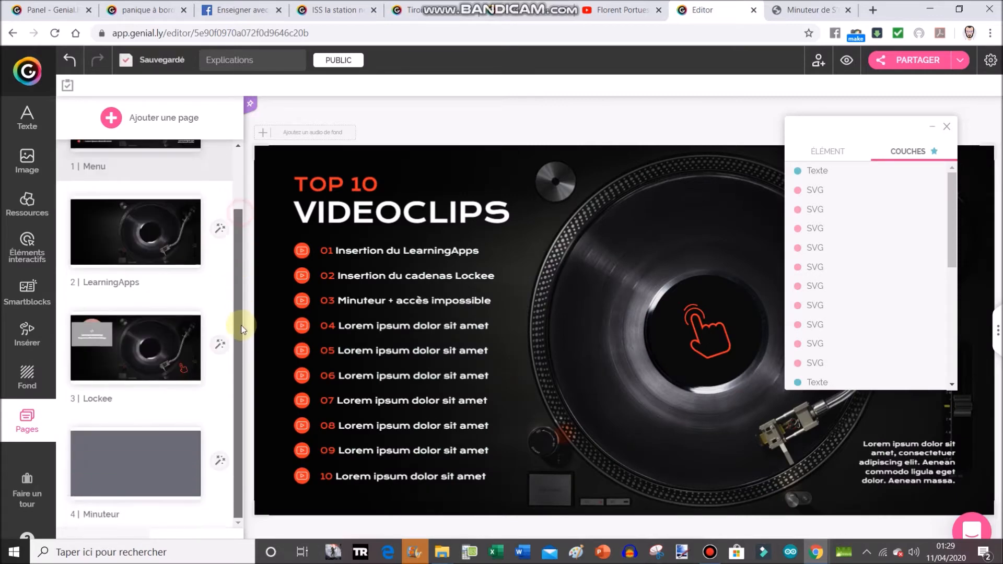
click(154, 457)
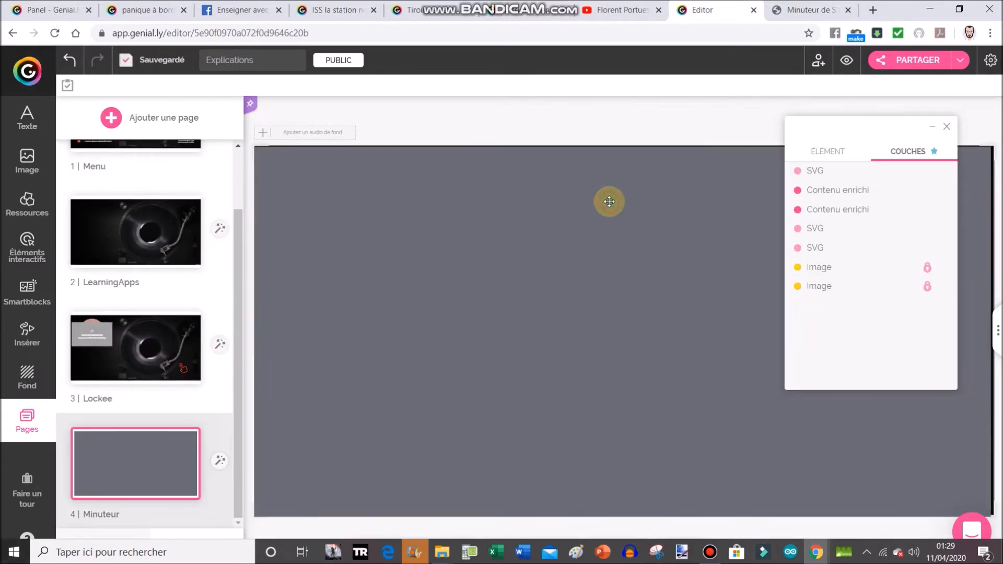
click(682, 195)
click(598, 131)
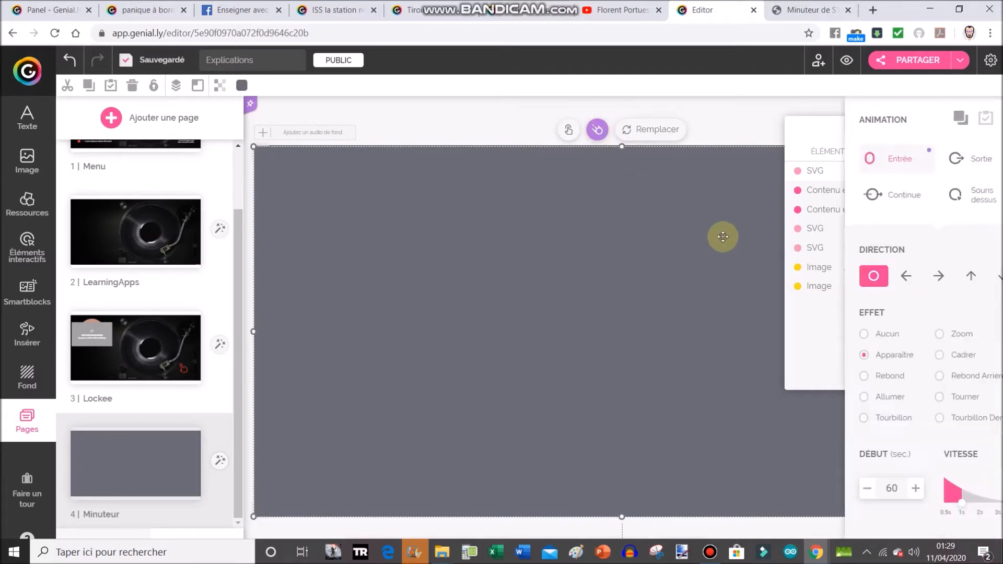
double_click(866, 489)
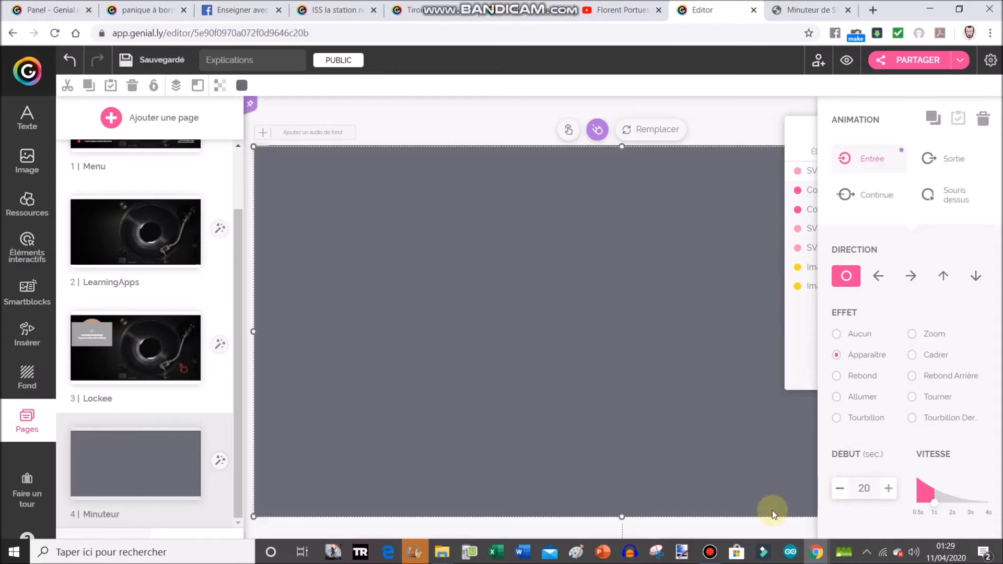
- Preview the Genially from the Menu page and follow the "Minuteur + accès impossible" entry to the timer page
drag(237, 263, 248, 310)
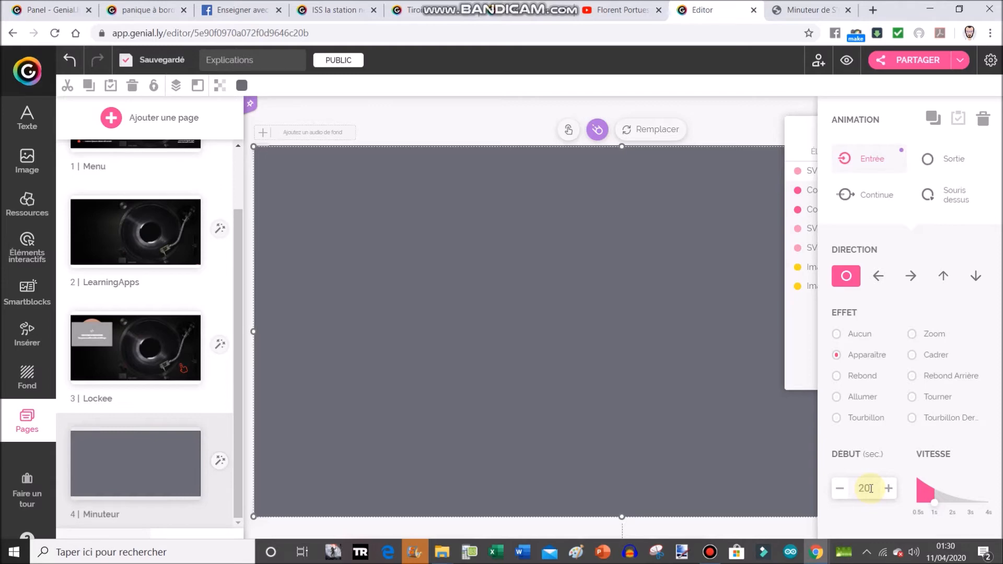
drag(242, 293, 236, 206)
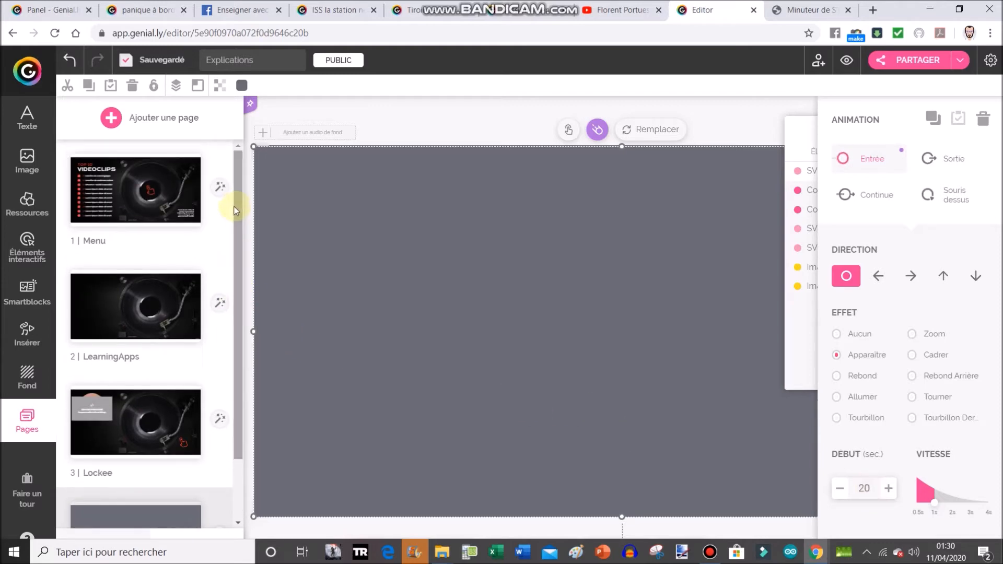
drag(236, 207, 240, 251)
click(160, 164)
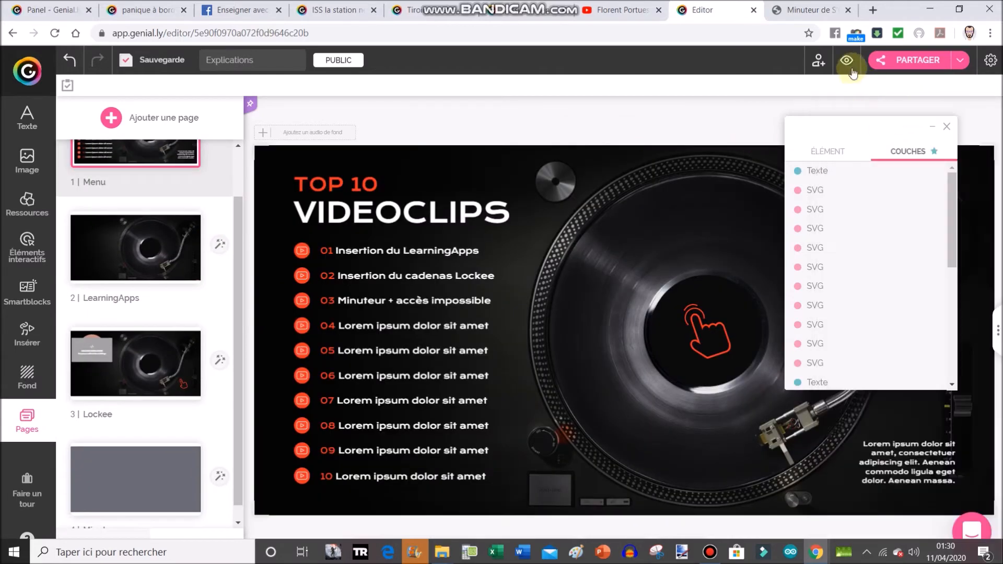
click(846, 60)
click(849, 61)
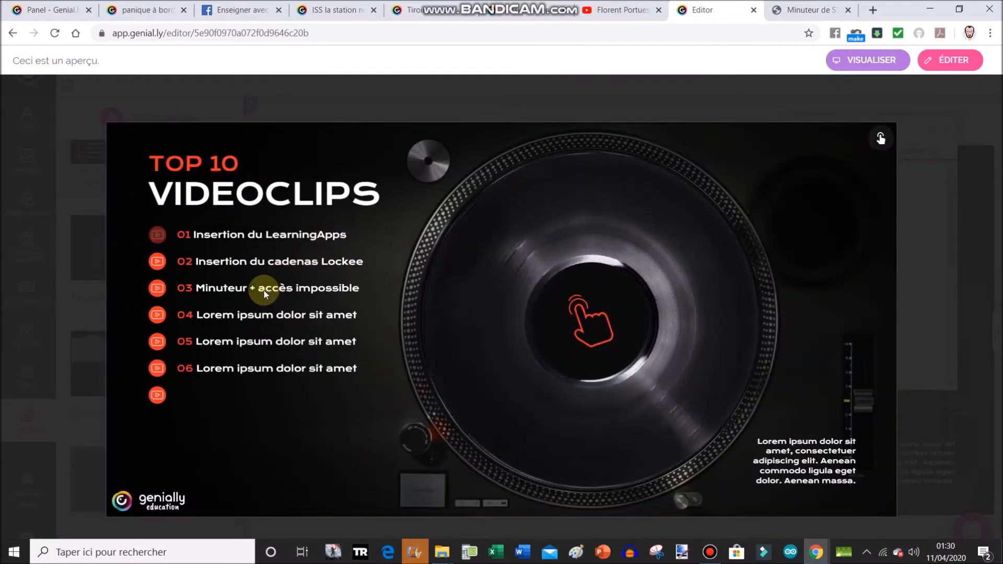
click(259, 286)
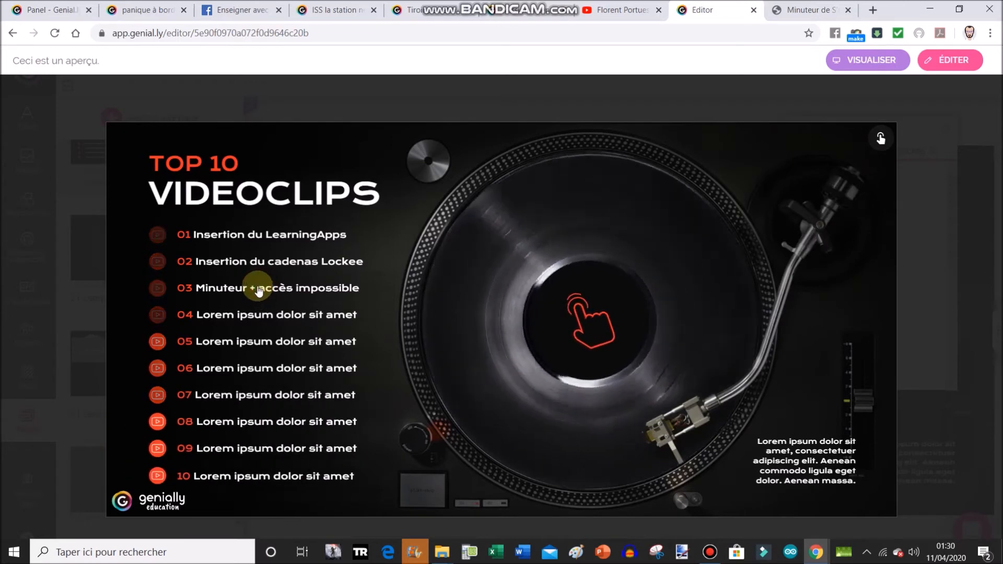
click(258, 288)
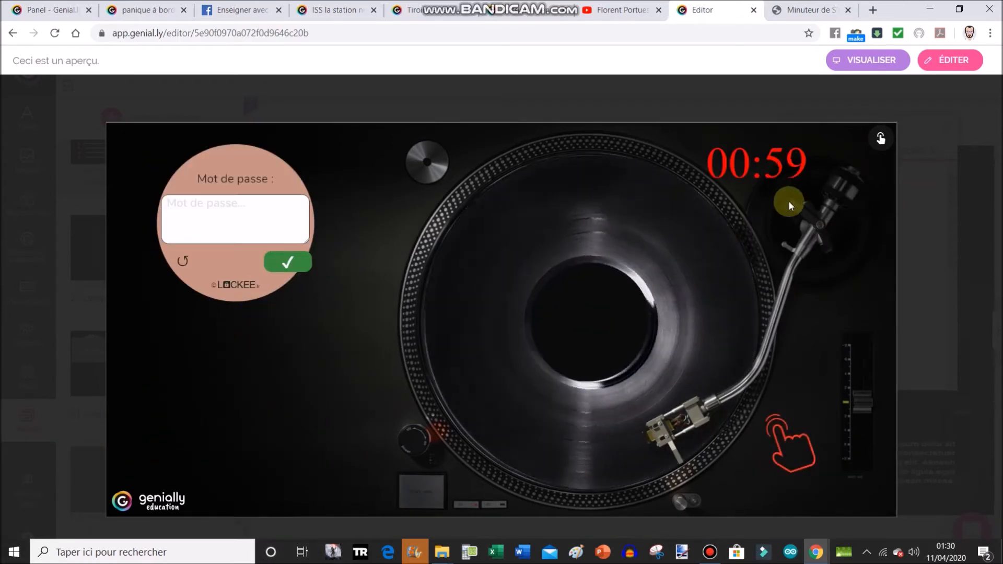
- Test the Lockee padlock in the preview by submitting a password, resetting it and entering another attempt
click(224, 222)
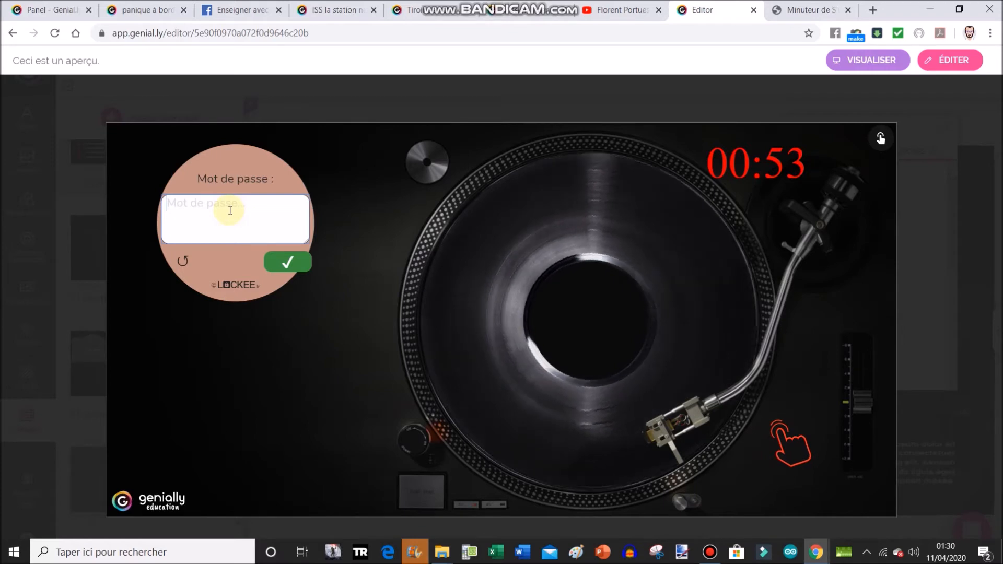
text(motdepasse)
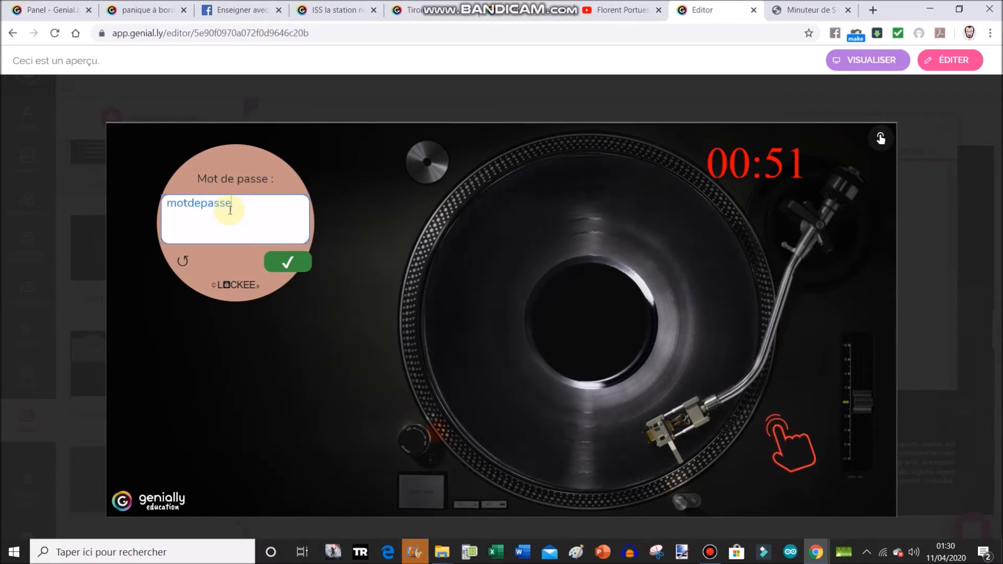
click(288, 263)
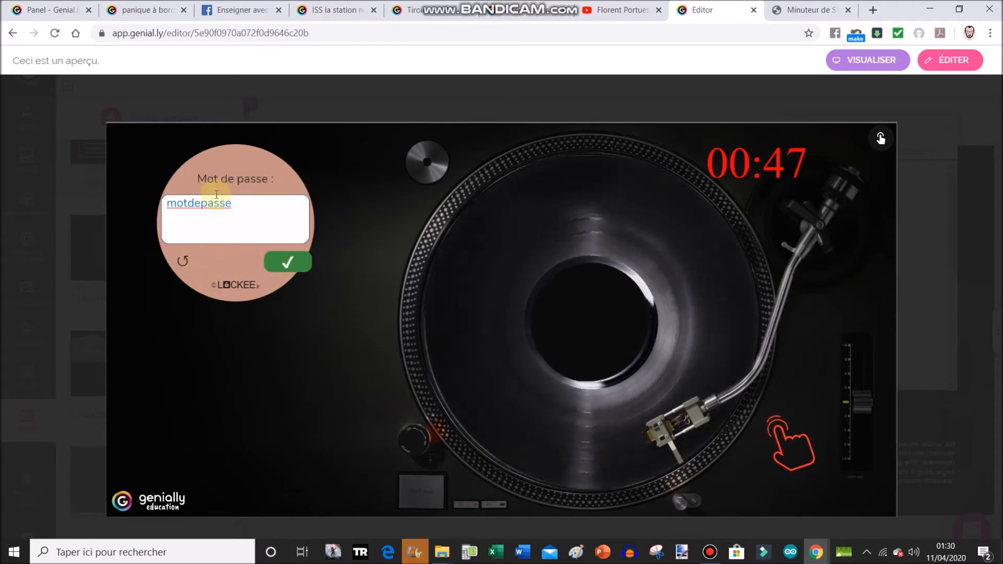
click(240, 204)
click(183, 261)
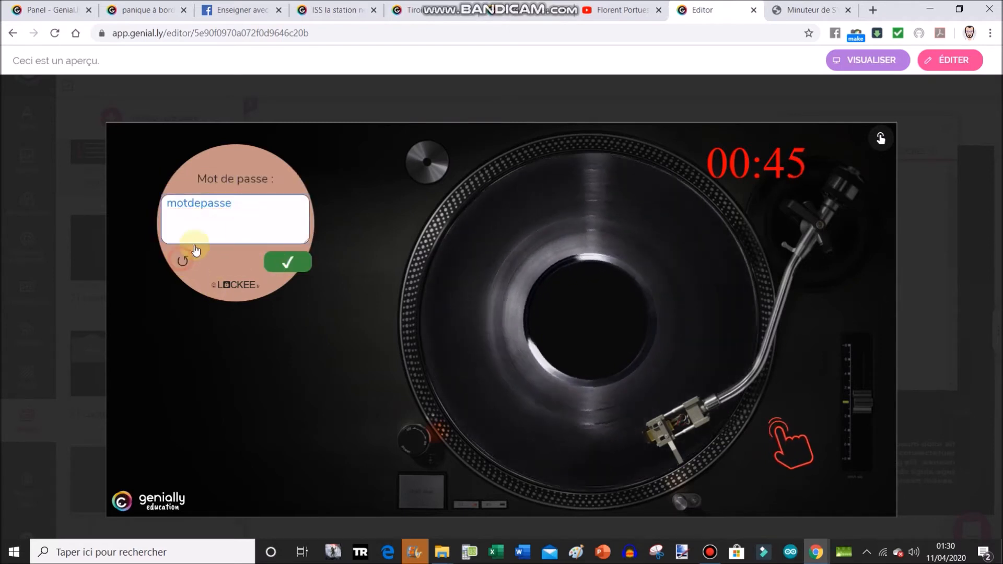
click(227, 209)
text(jenes)
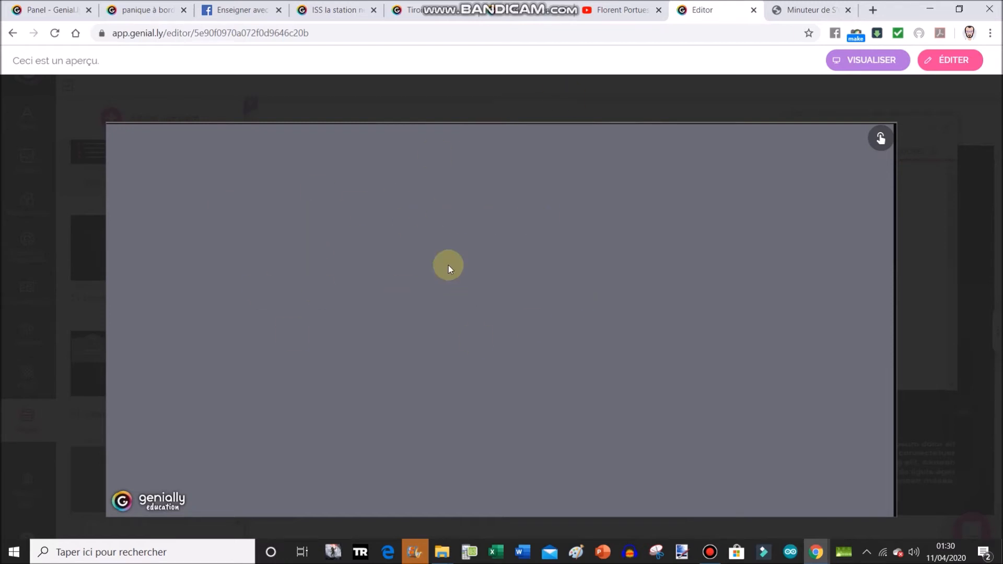
- Test whether the covering rectangle blocks access at several spots on the previewed page, and leave the preview
click(381, 238)
click(558, 223)
click(648, 276)
click(384, 269)
click(370, 103)
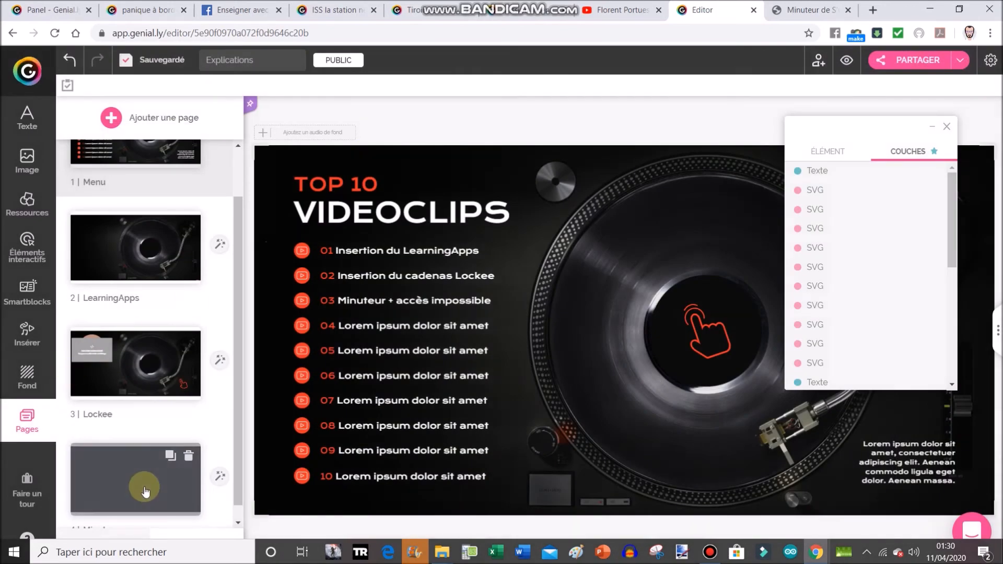
- Lock the full-slide covering rectangle on the Minuteur page of the Explications Genially
click(144, 491)
click(392, 239)
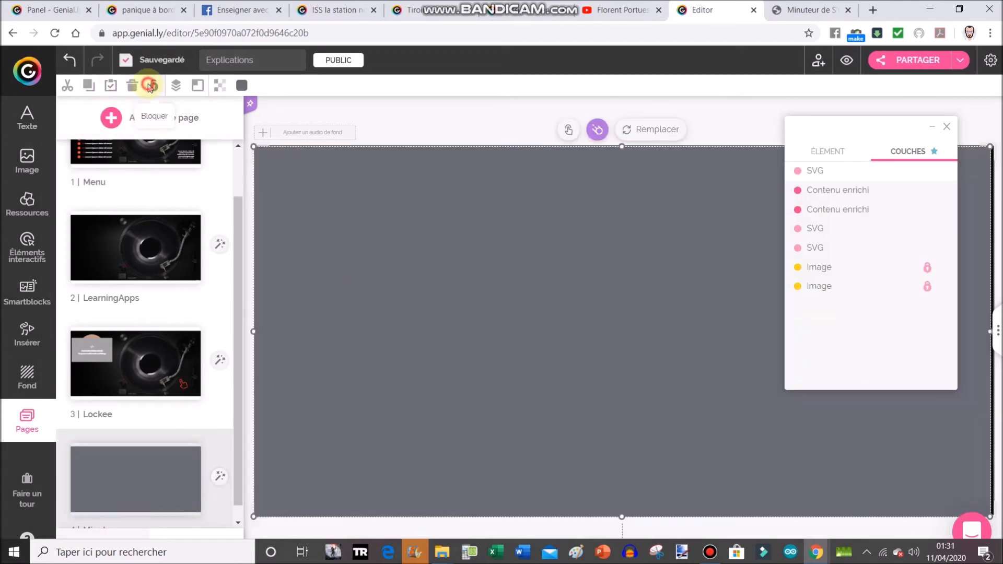
click(149, 85)
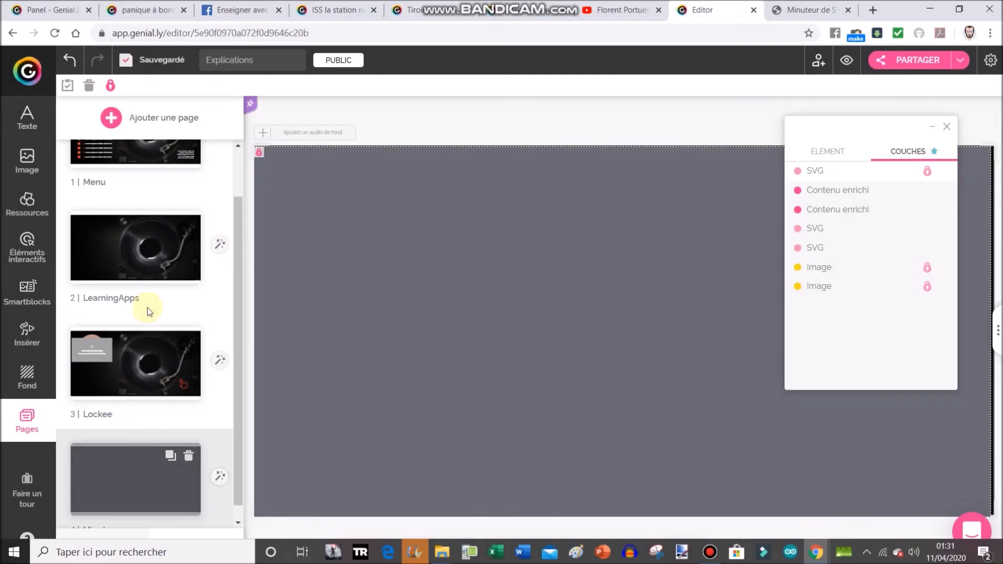
scroll(147, 307, up, 1)
scroll(147, 306, down, 1)
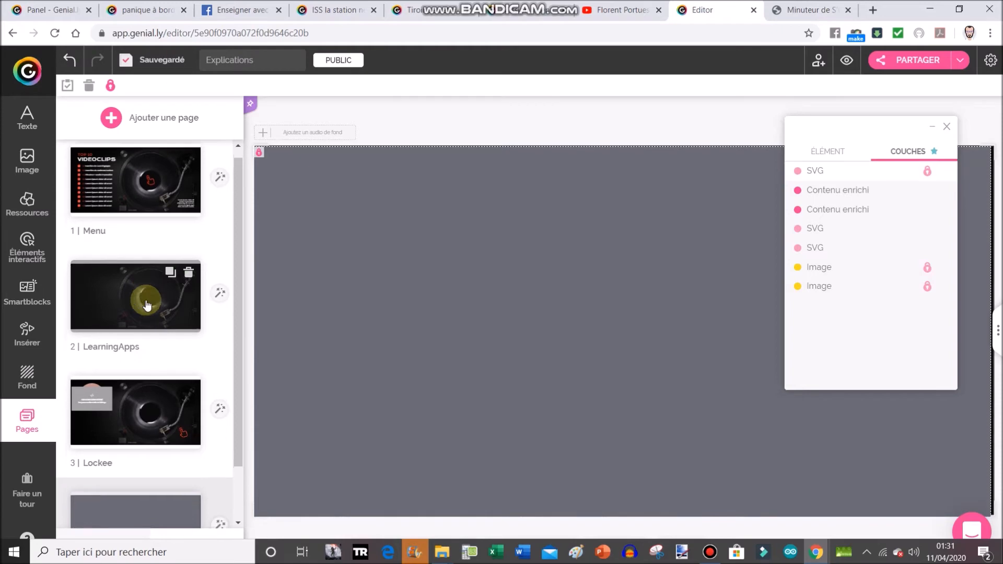
scroll(144, 302, up, 1)
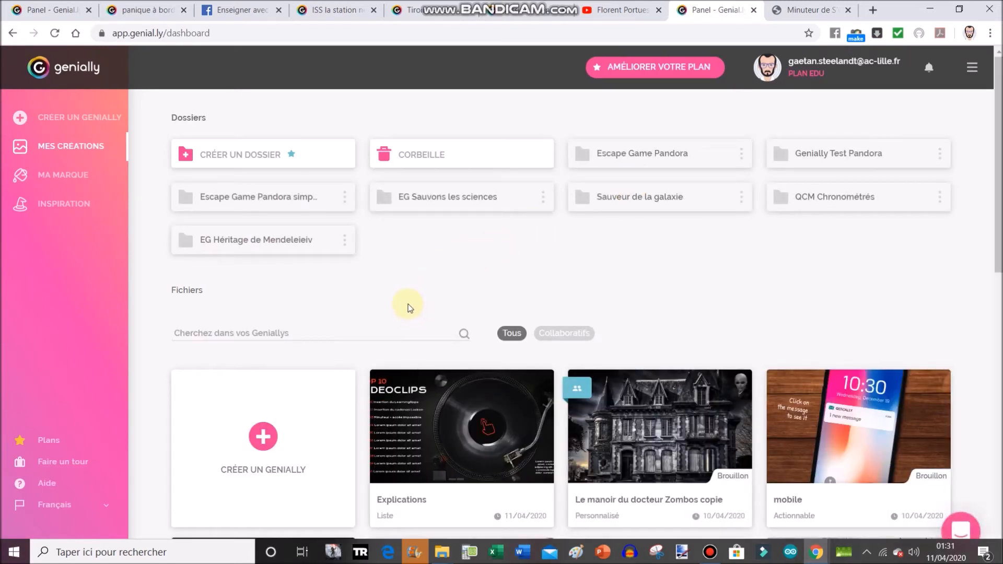
- Create a new blank Genially and get the embed code of the 1-minute red timer from the Minuteur de S'CAPE page
click(249, 435)
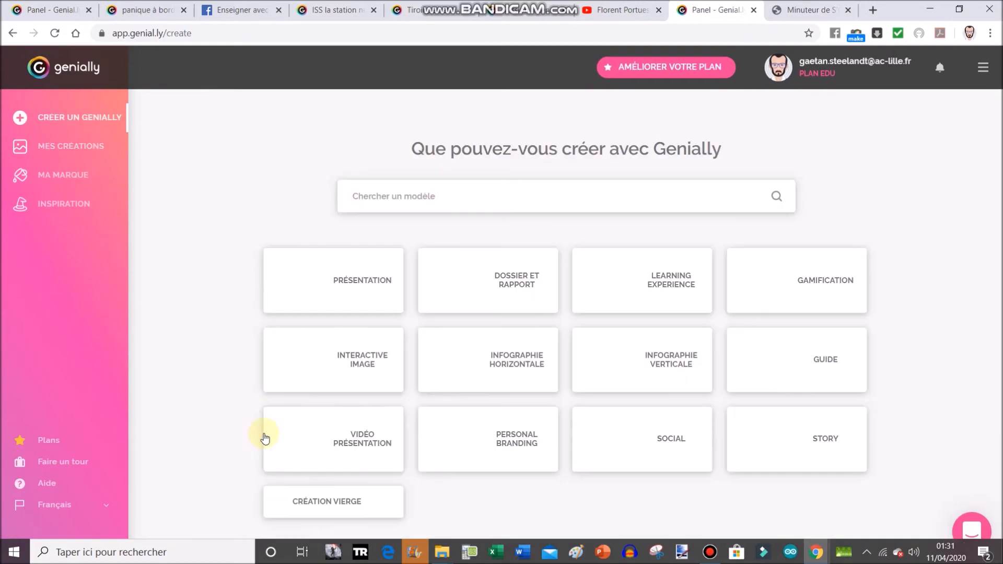
click(321, 502)
click(256, 271)
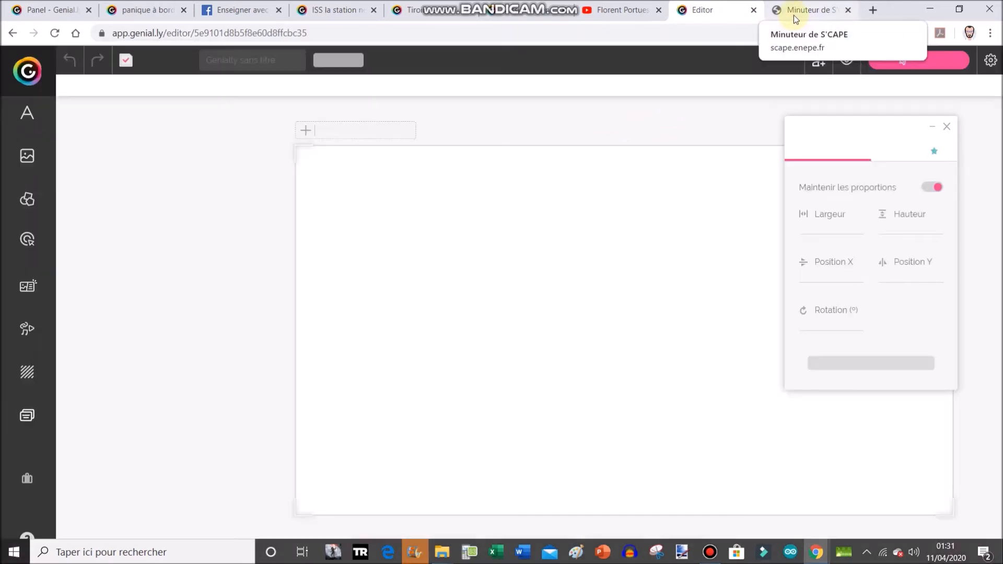
click(794, 15)
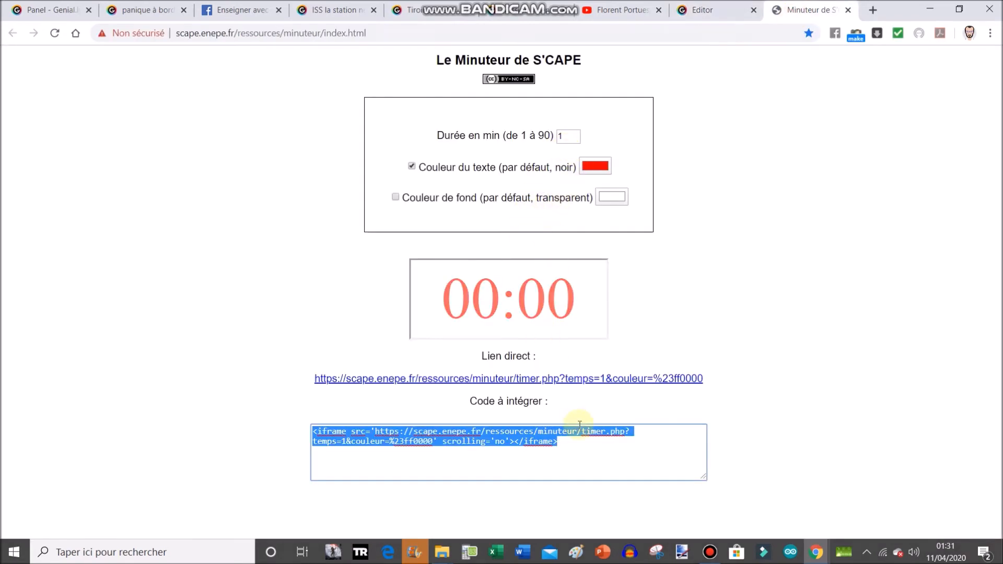
click(705, 16)
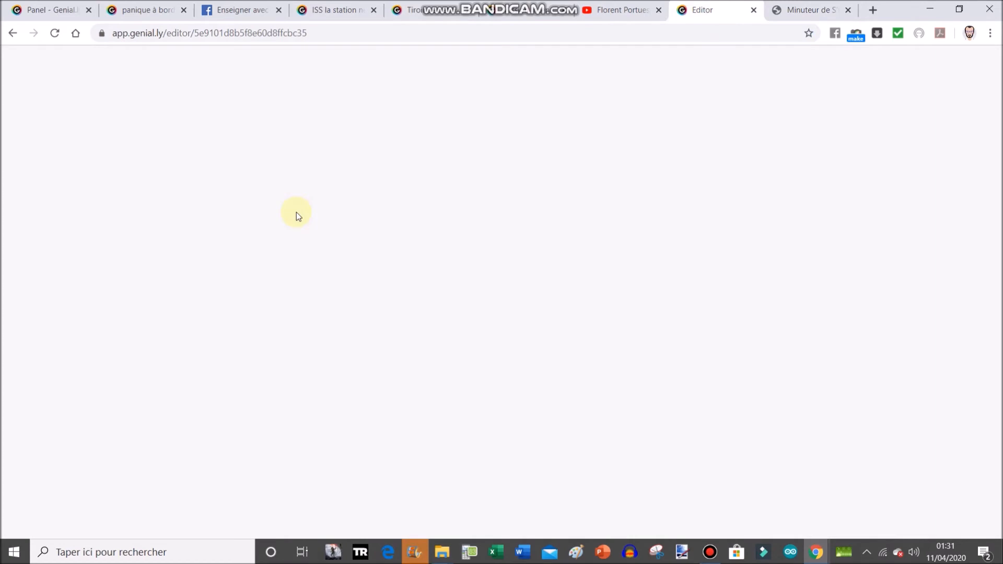
click(25, 295)
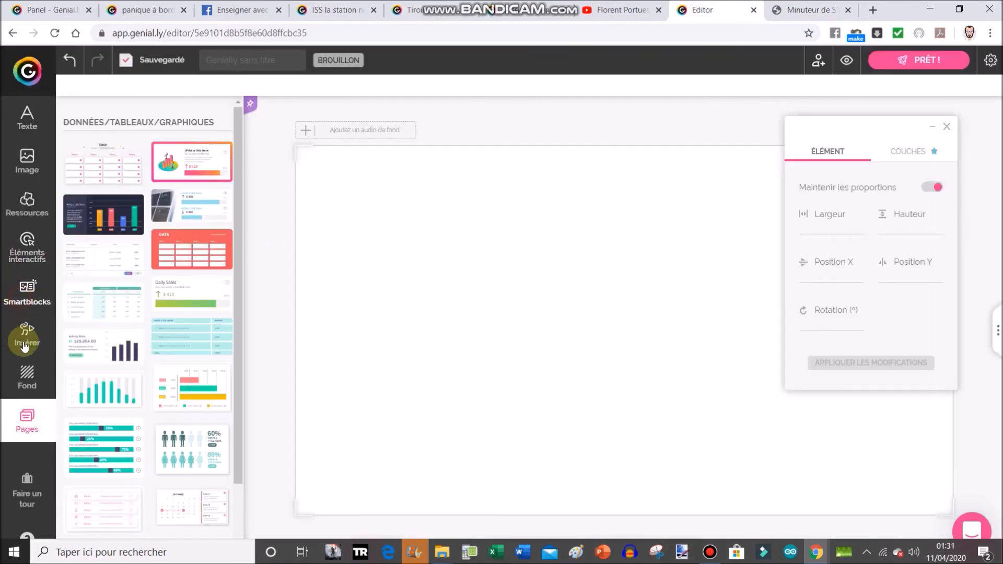
click(23, 345)
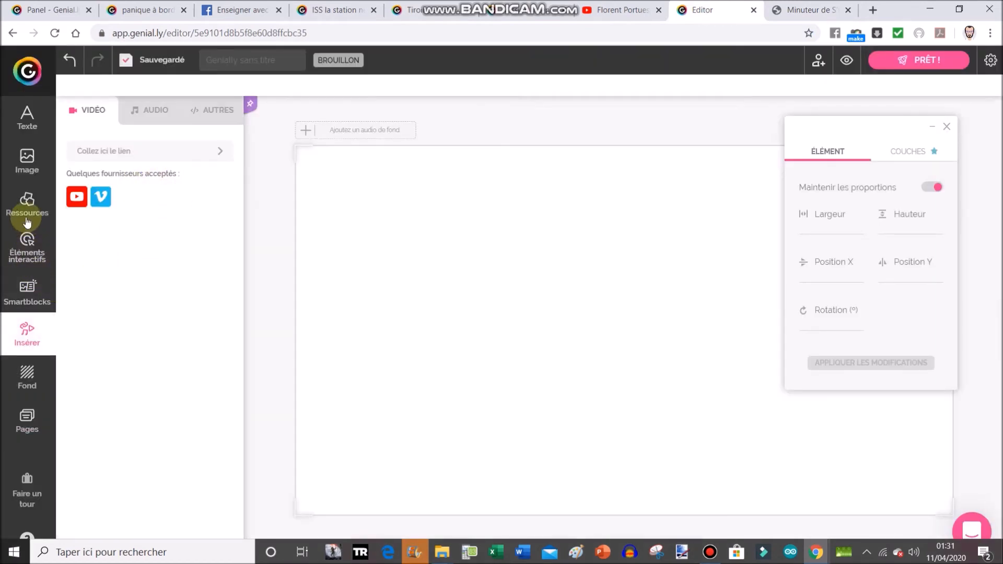
click(32, 427)
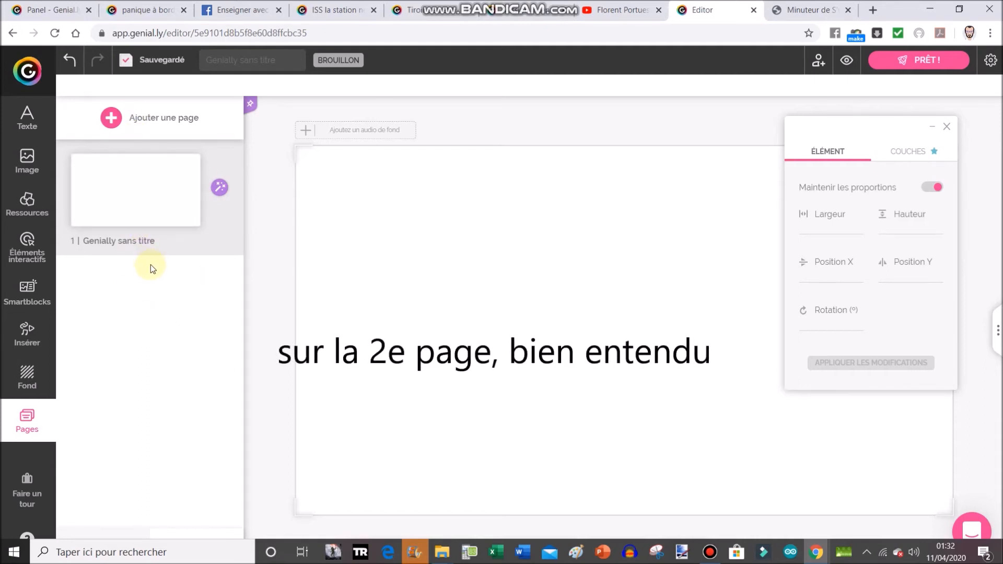
mouse_move(165, 174)
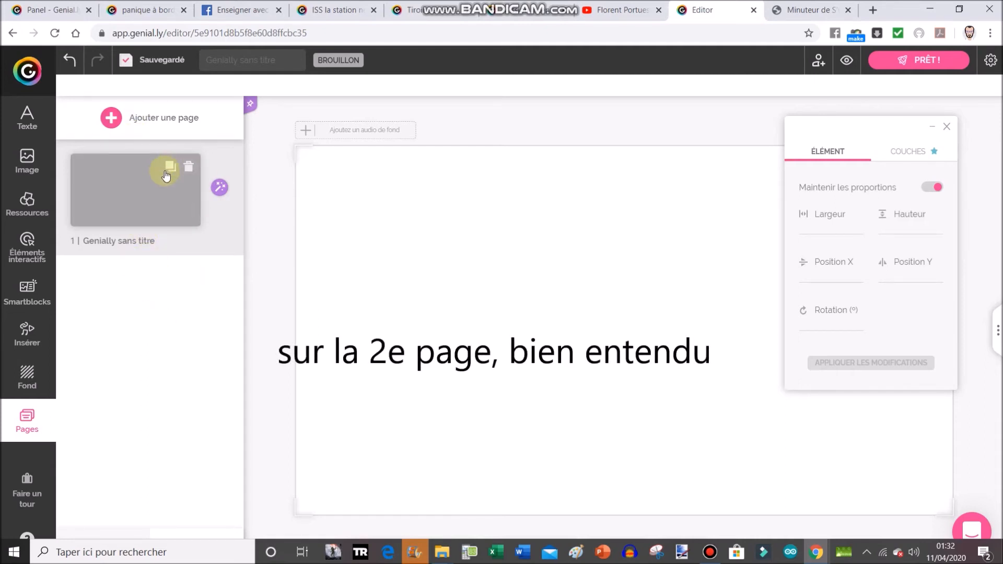
- Insert the S'CAPE timer iframe code (temps=1, couleur=%23ff0000) as external content on the blank page
drag(858, 127, 503, 223)
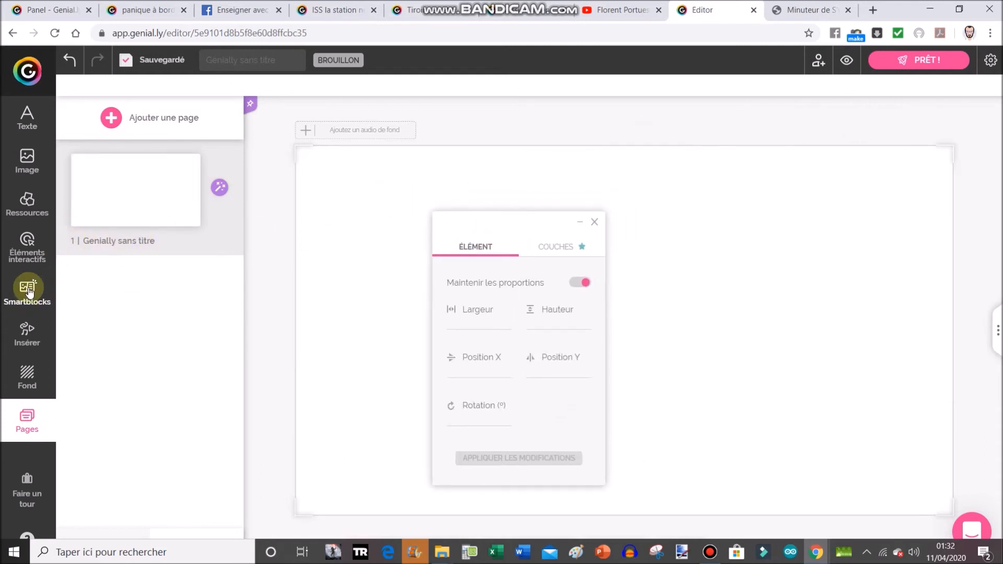
click(27, 333)
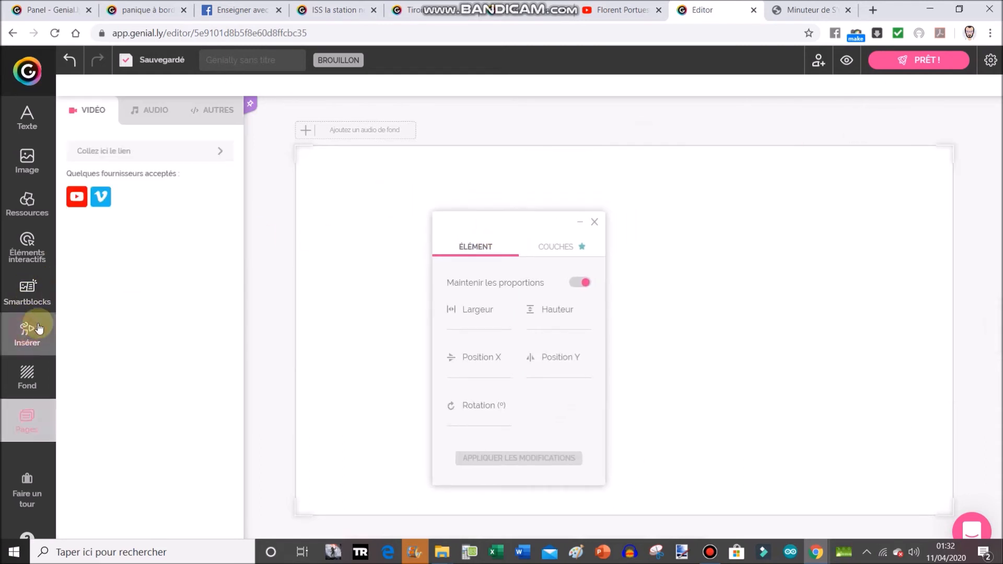
click(214, 107)
click(145, 196)
text(<iframe src='https://scape.enepe.fr/ressources/minuteur/timer.php?temps=1&couleur=%23ff0000' scrolling='no'></iframe>)
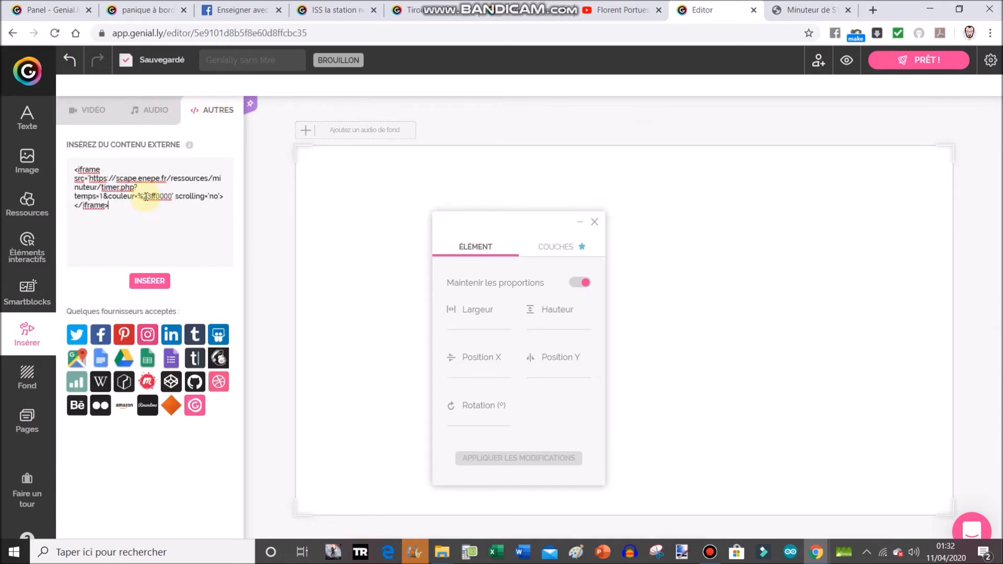
click(156, 280)
- Move the timer to the slide's upper-right corner and resize it to about 232 wide by 95 high
drag(691, 296, 900, 190)
drag(684, 302, 830, 213)
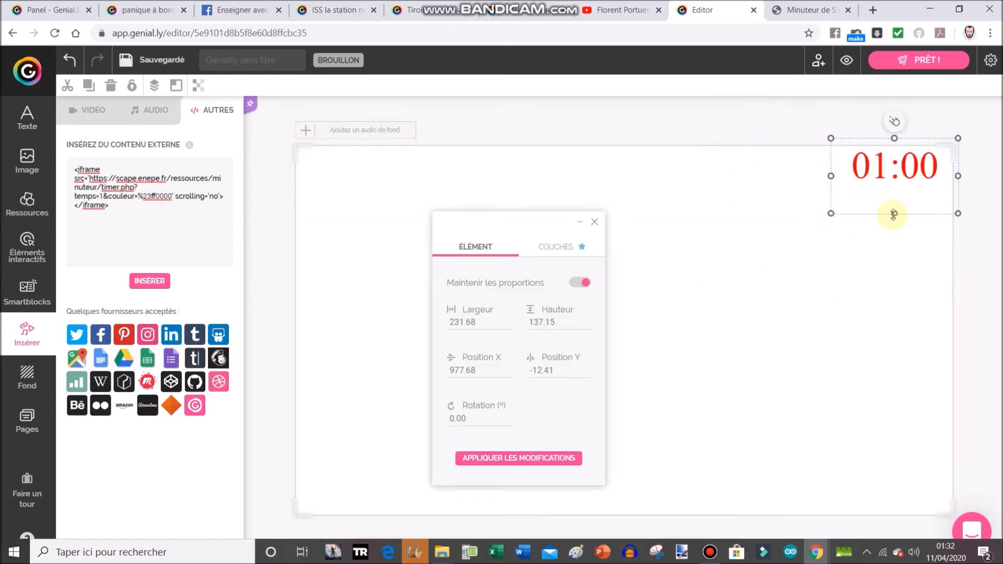
drag(896, 212, 894, 190)
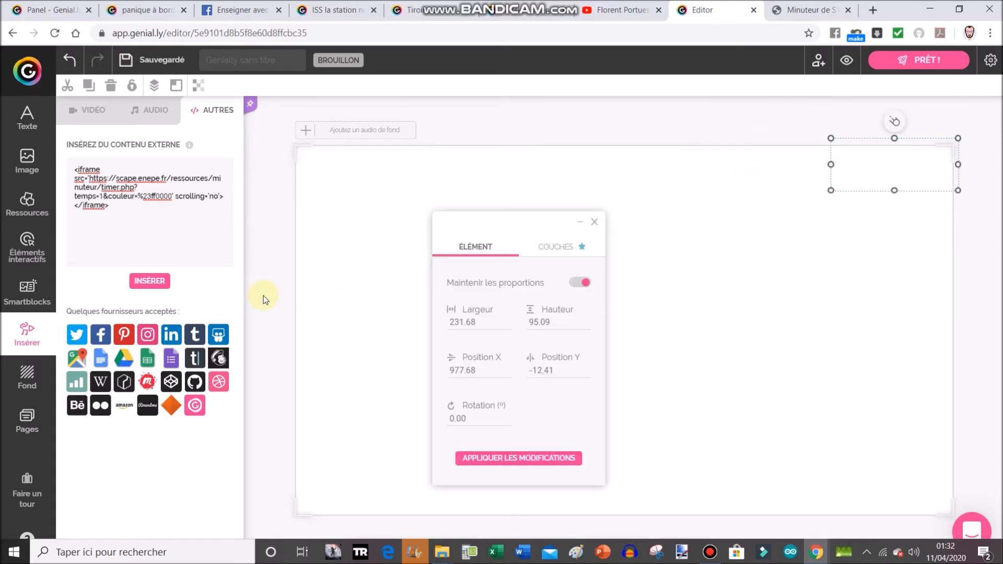
- Add a square shape and stretch it over the slide so that it covers the page and the timer
click(33, 224)
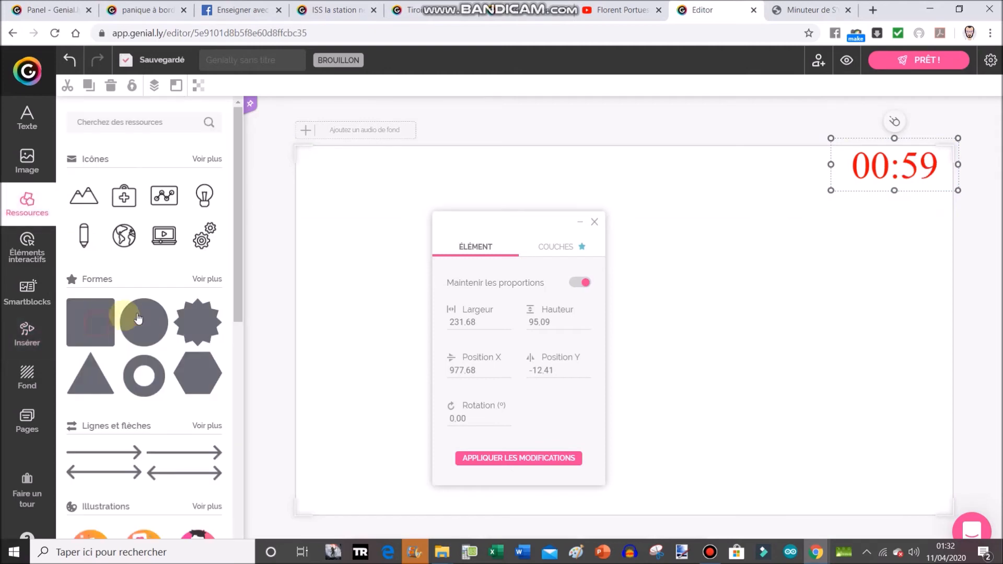
click(99, 322)
click(581, 225)
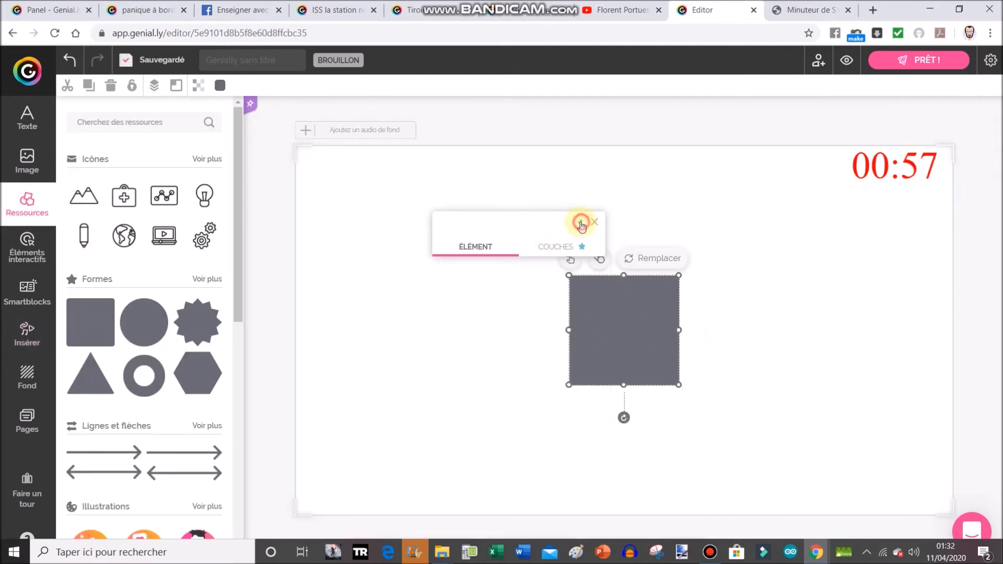
drag(590, 335, 428, 259)
drag(352, 235, 348, 234)
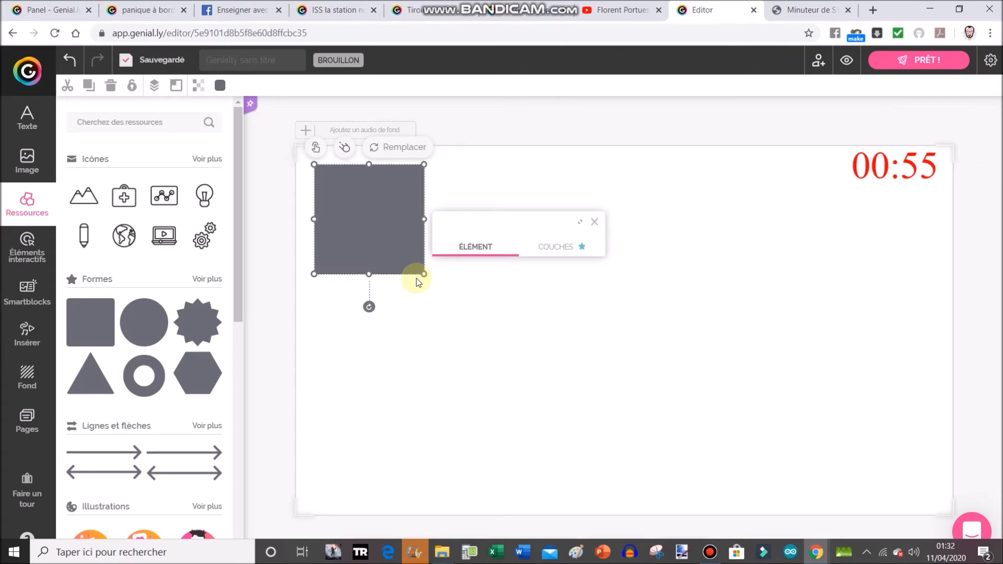
drag(615, 320, 935, 304)
drag(703, 304, 684, 285)
drag(915, 316, 946, 316)
drag(620, 510, 619, 512)
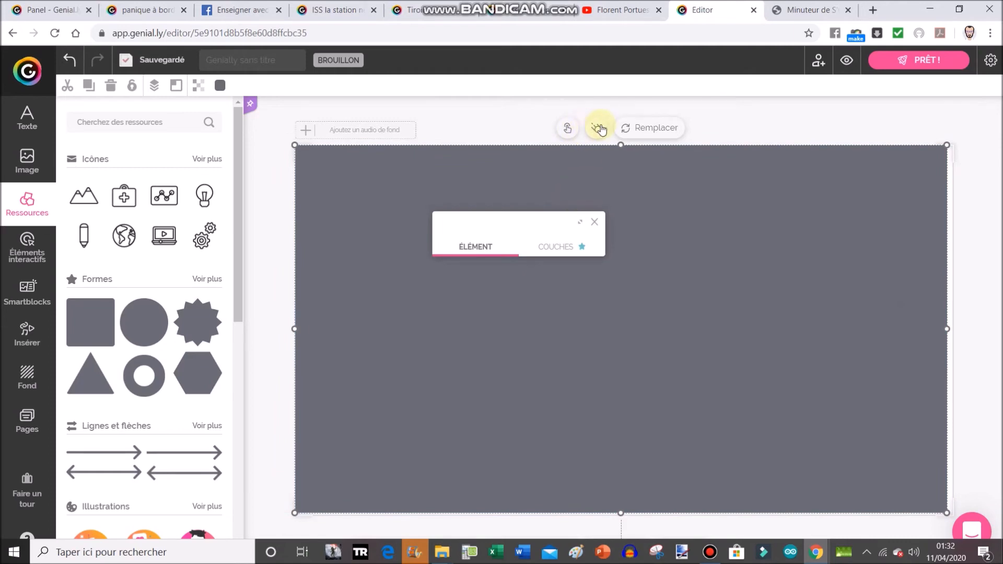
- Give the covering rectangle an Apparaître entrance animation starting at 40 seconds, and hide its layer in the editor
click(598, 129)
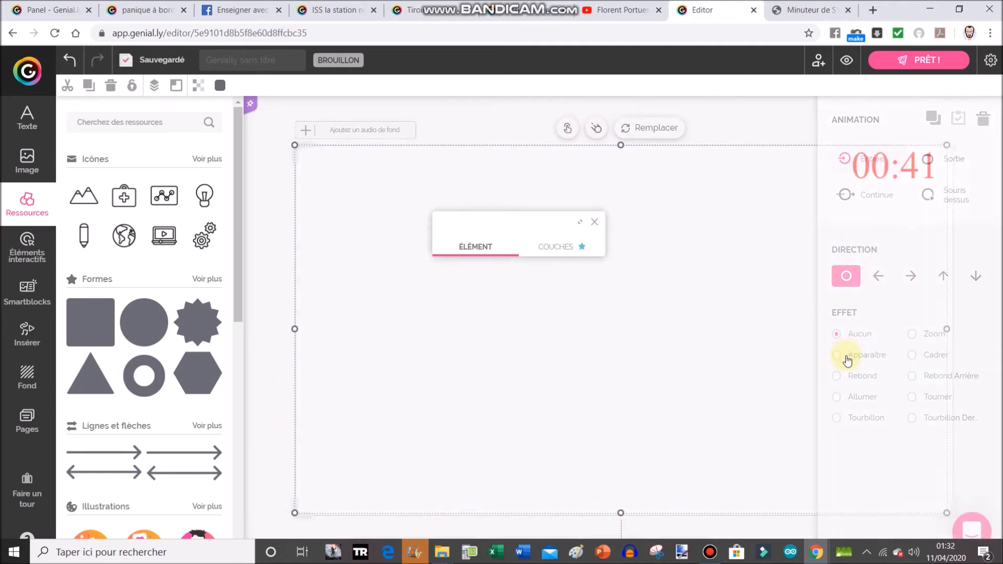
click(847, 359)
click(867, 488)
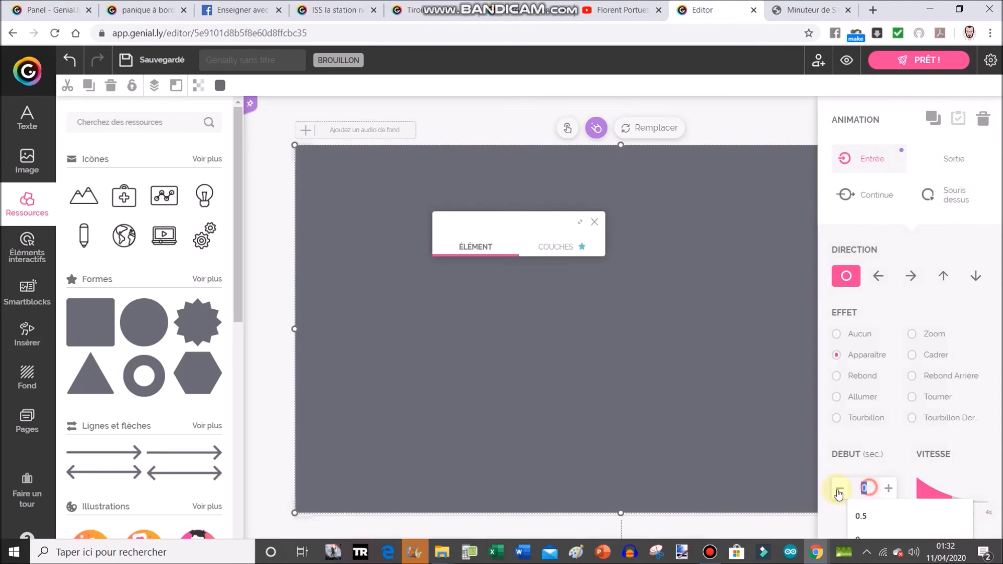
text(40)
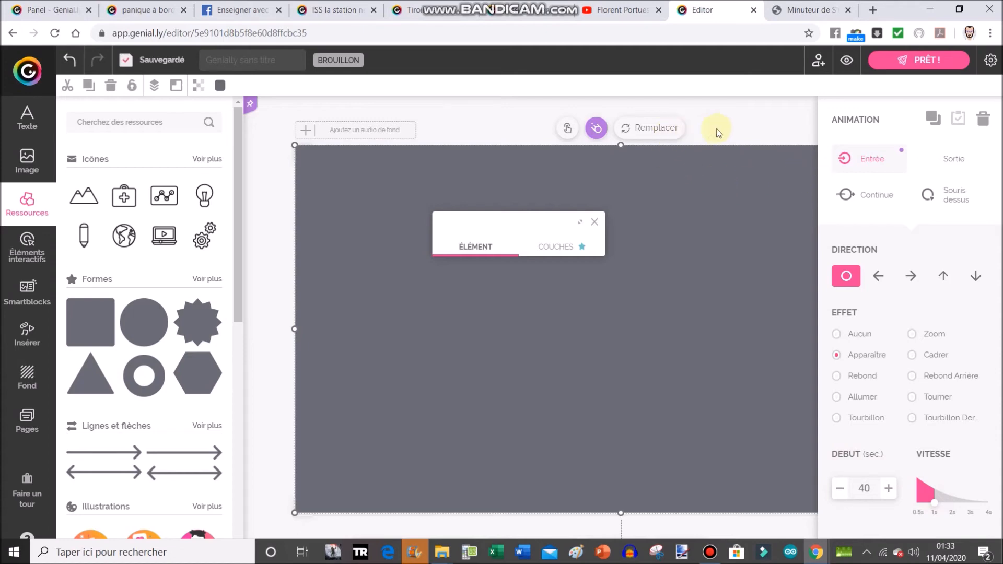
click(567, 247)
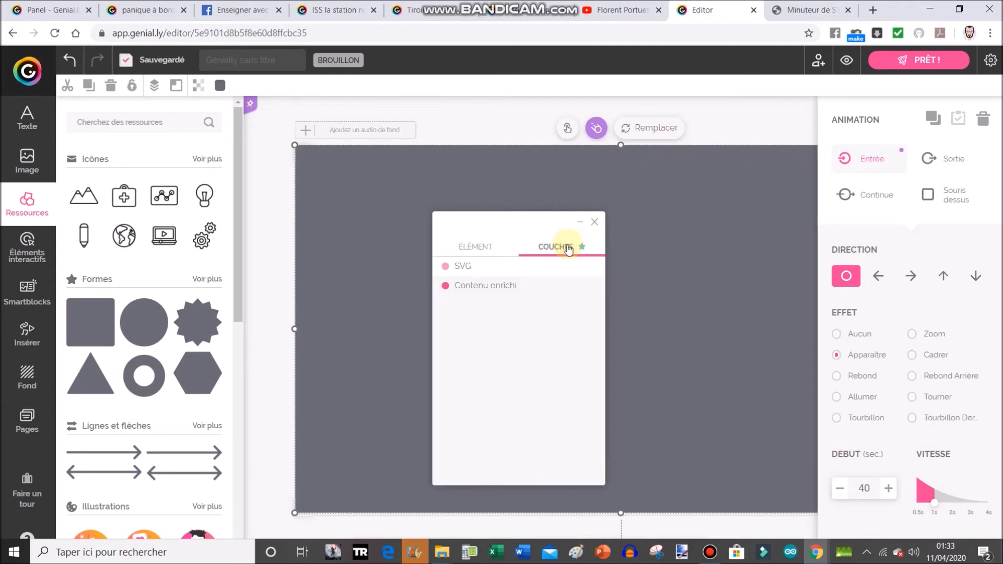
click(554, 269)
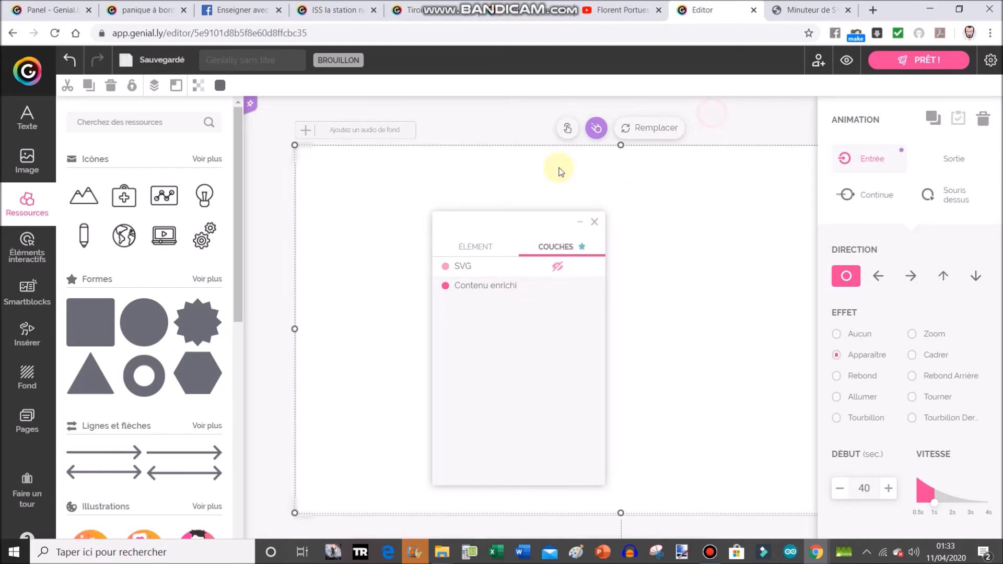
- Open the Genially dashboard in a new browser tab and copy the iframe embed code of the Explications Genially
click(869, 11)
click(646, 353)
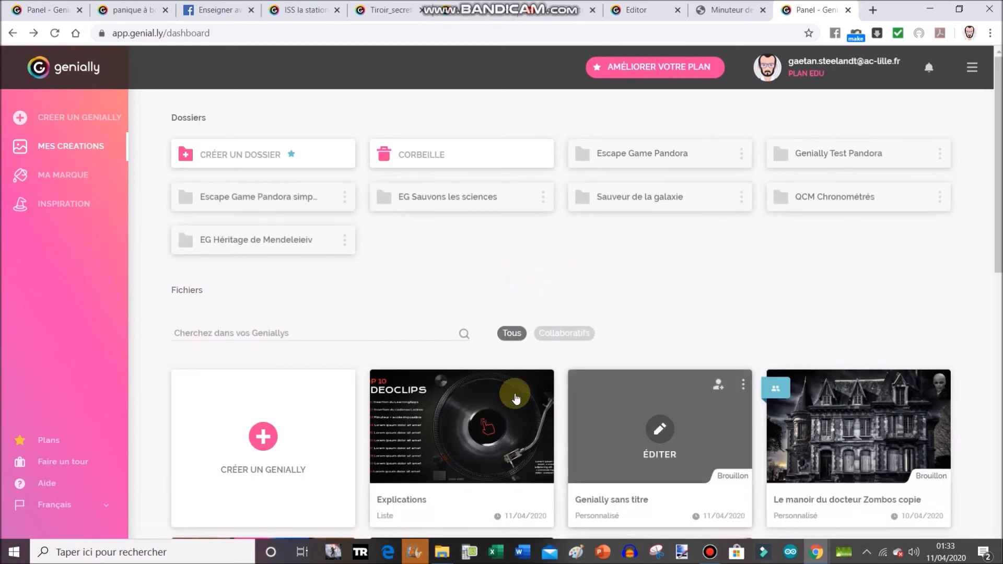
click(520, 384)
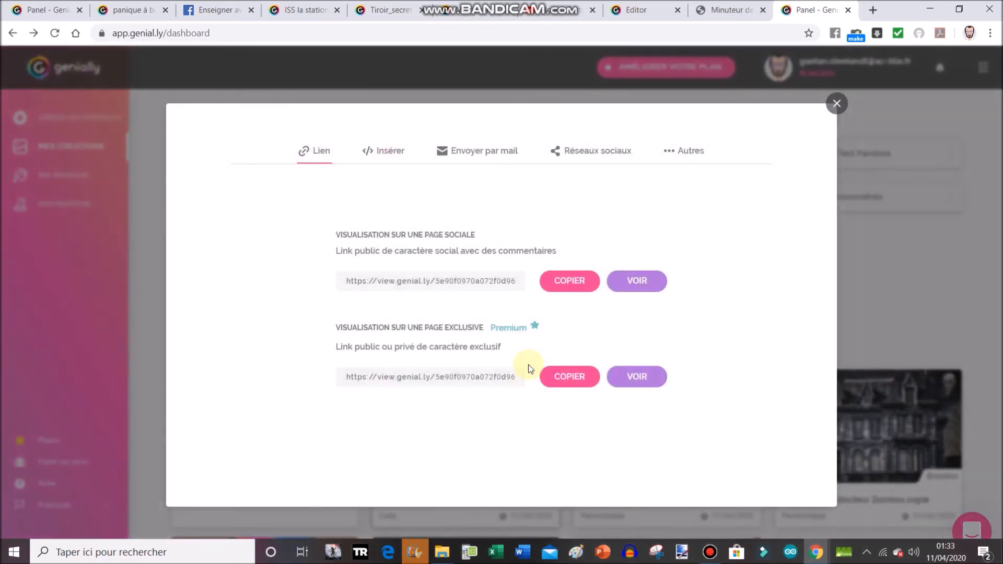
click(368, 153)
click(648, 331)
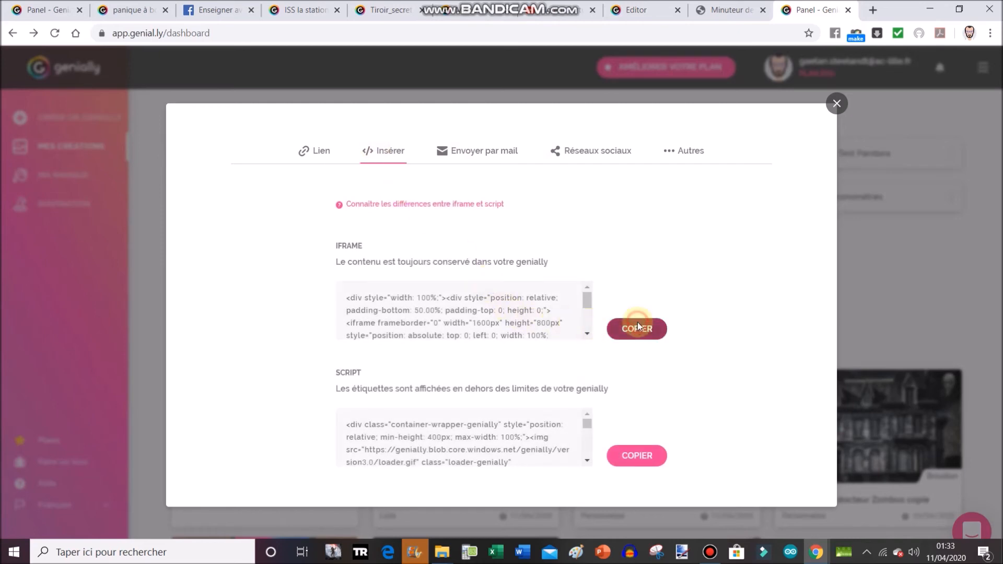
- Try inserting the Explications iframe code as external content in the untitled Genially, and delete the inserted content
click(647, 16)
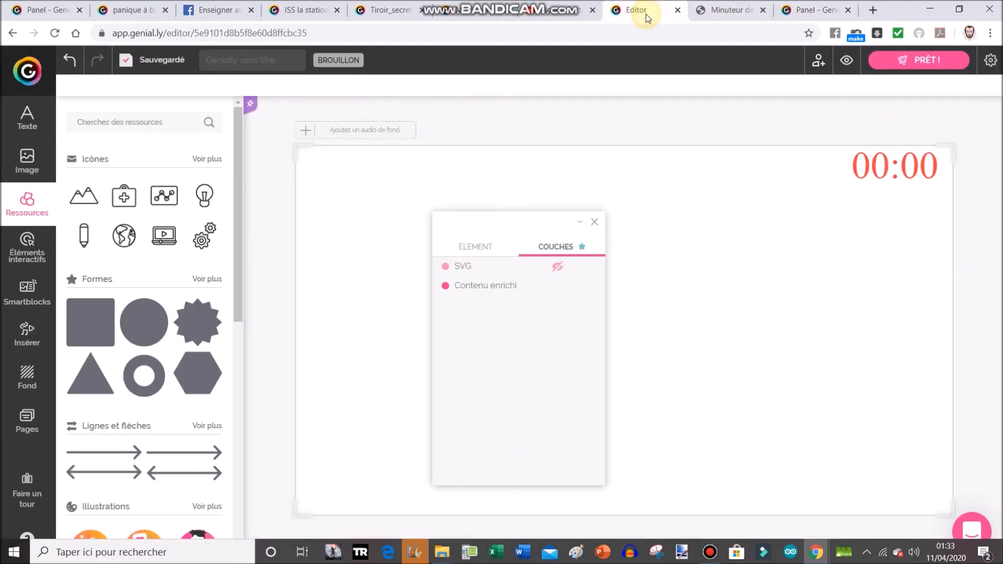
click(26, 335)
key(ctrl+a)
key(ctrl+v)
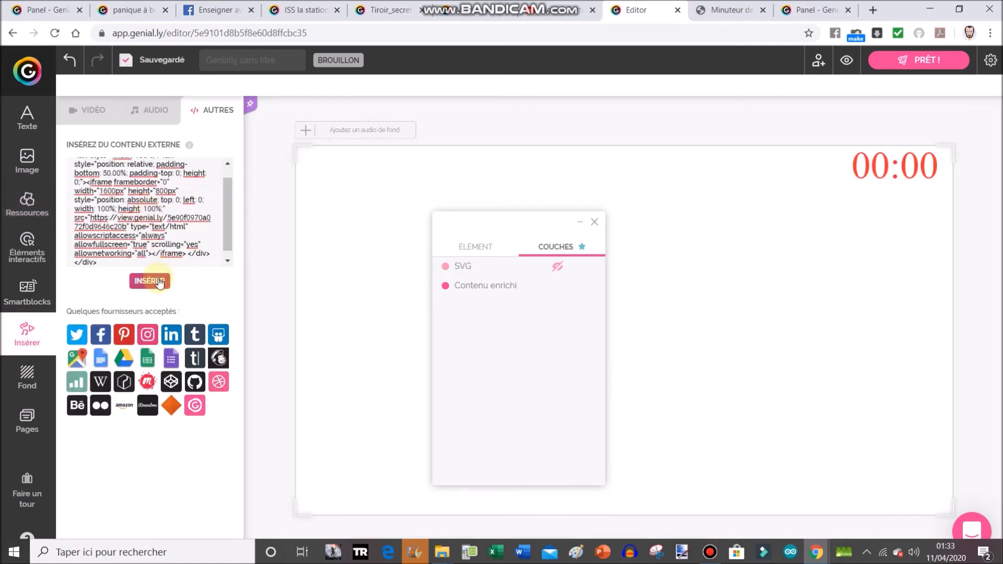
click(159, 283)
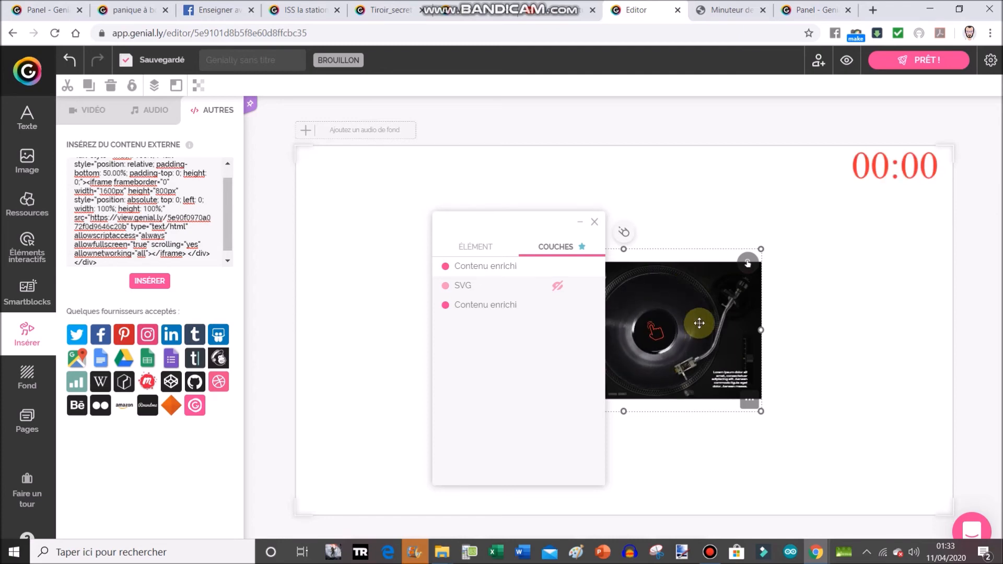
key(Delete)
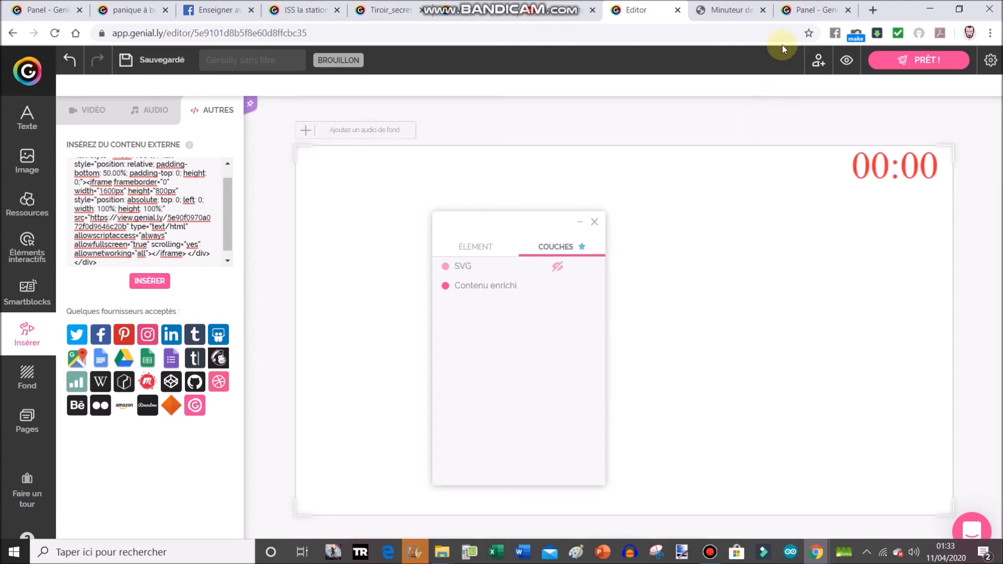
- Open the Explications Genially in view mode from the dashboard and copy its web address
click(812, 10)
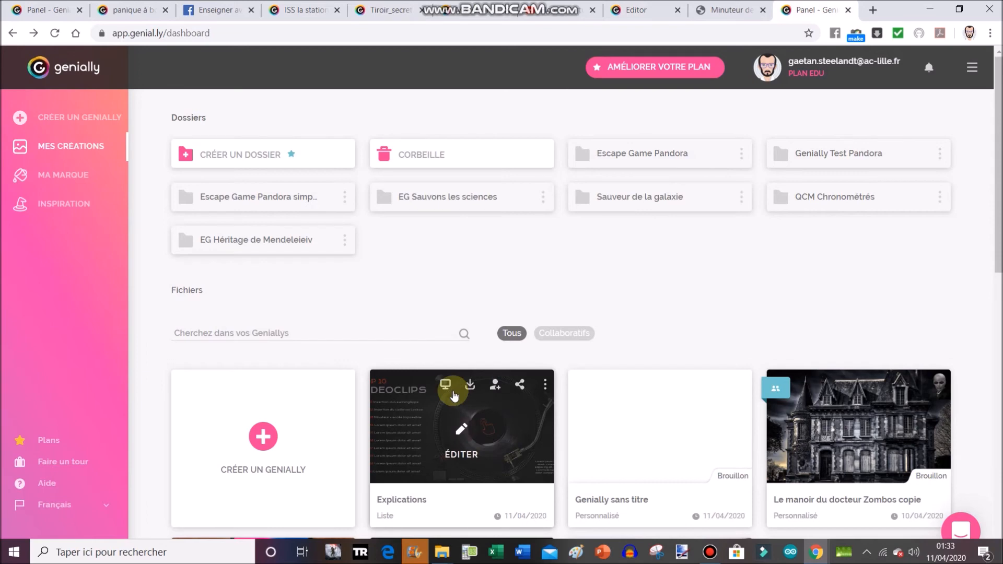
click(445, 386)
click(308, 33)
key(ctrl+c)
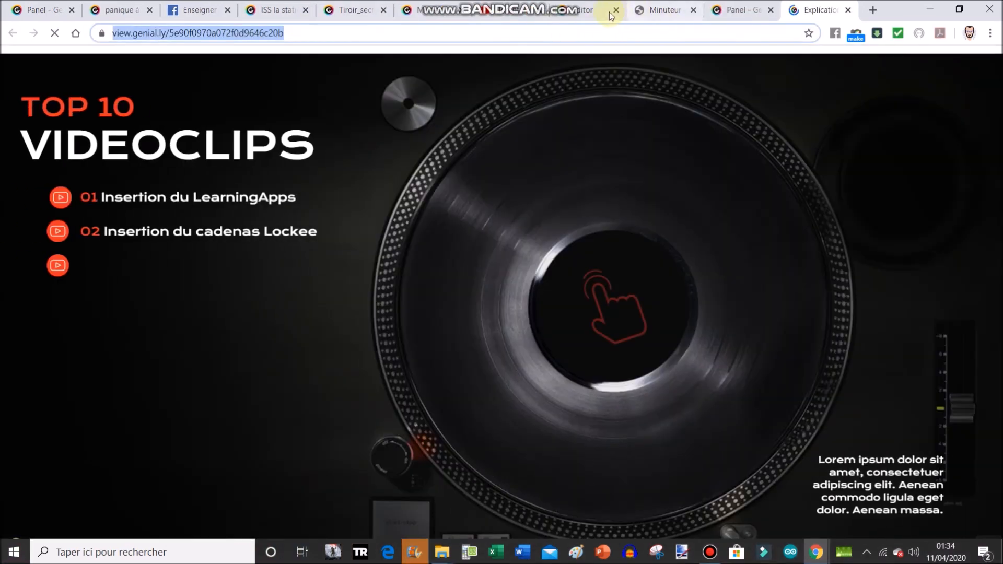
- Replace the external content code in the editor with the copied Explications web address and insert it on the slide
click(608, 10)
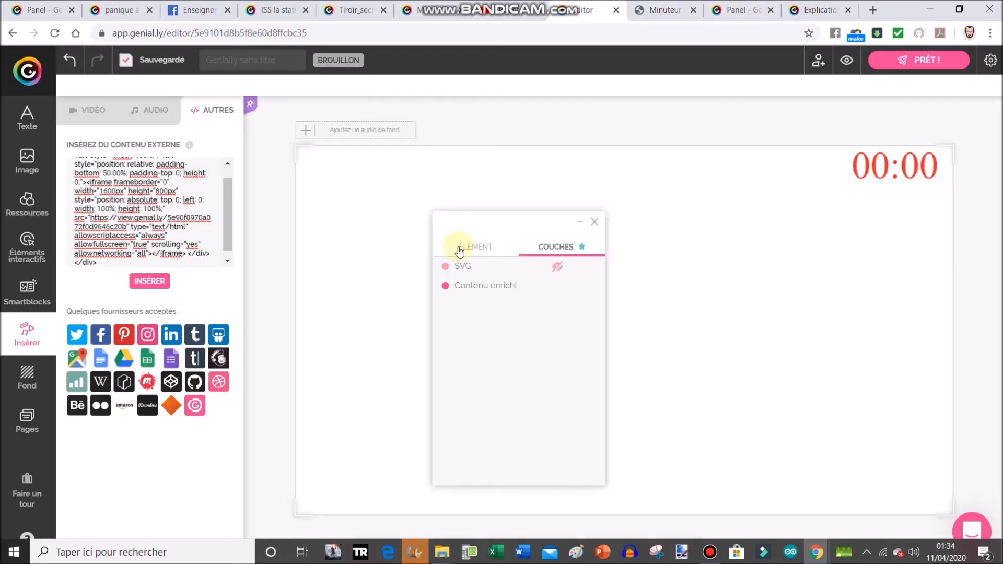
triple_click(129, 249)
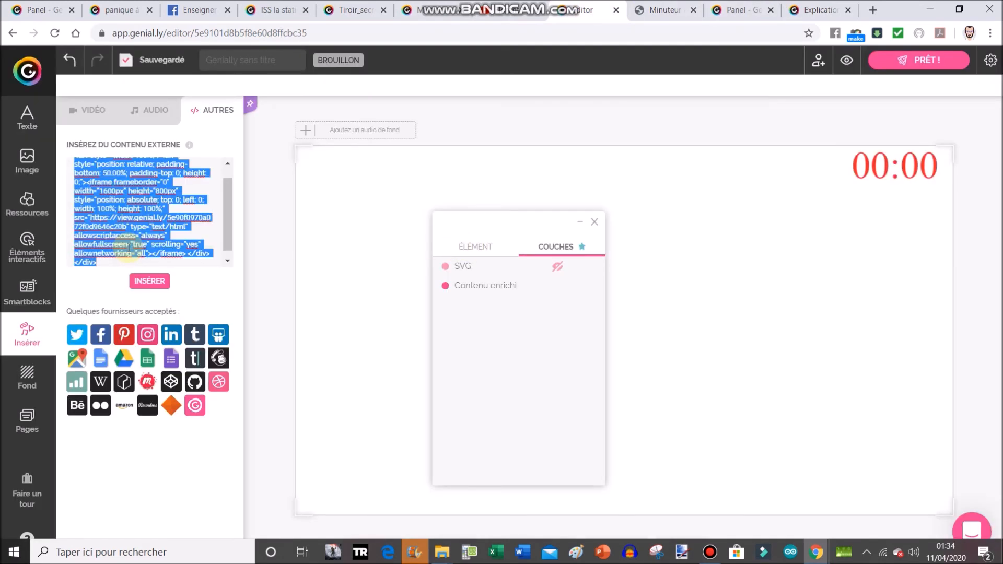
key(Delete)
key(ctrl+v)
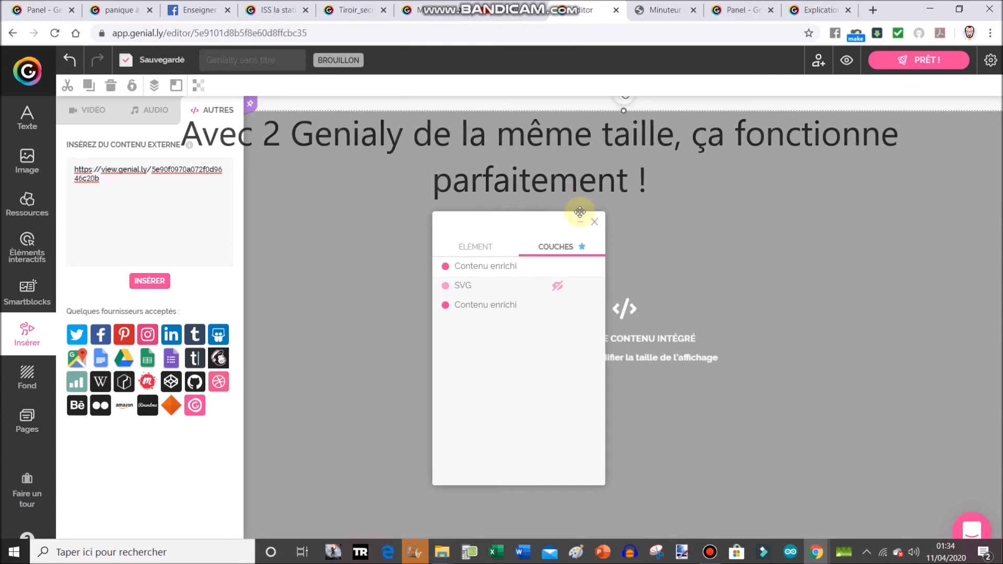
- Move and resize the embedded Explications content so that it fills the whole slide
drag(492, 150, 497, 142)
drag(277, 111, 535, 286)
drag(722, 362, 467, 259)
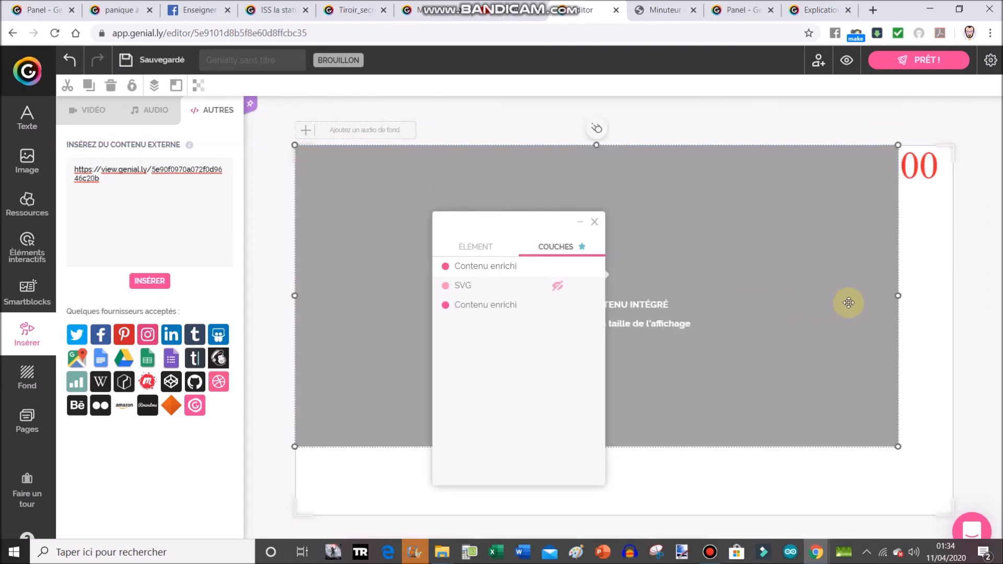
drag(926, 295, 953, 295)
drag(624, 445, 628, 515)
- Move the embedded Genially's layer beneath the SVG cover and the timer, and show the SVG layer again
click(547, 302)
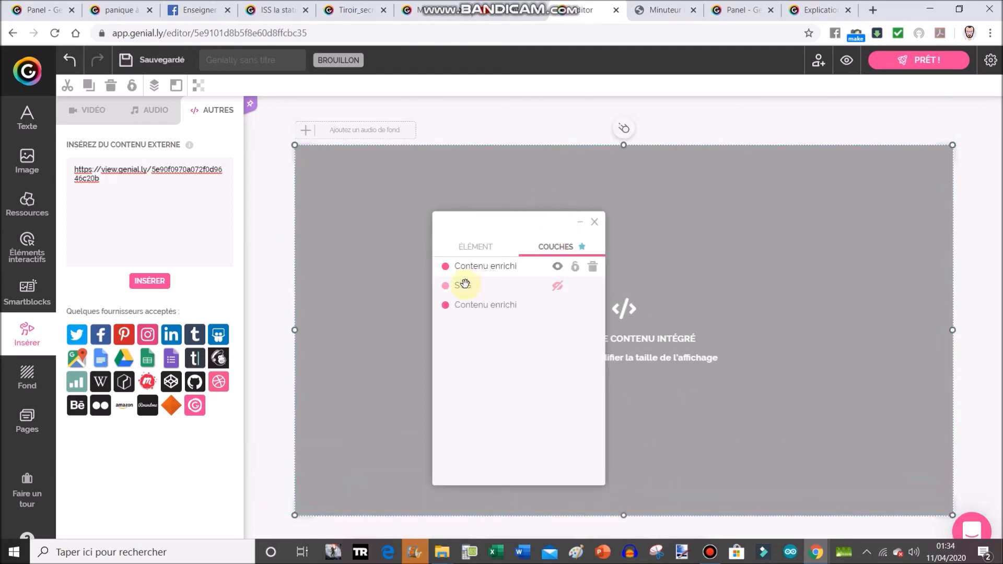
drag(472, 274, 478, 317)
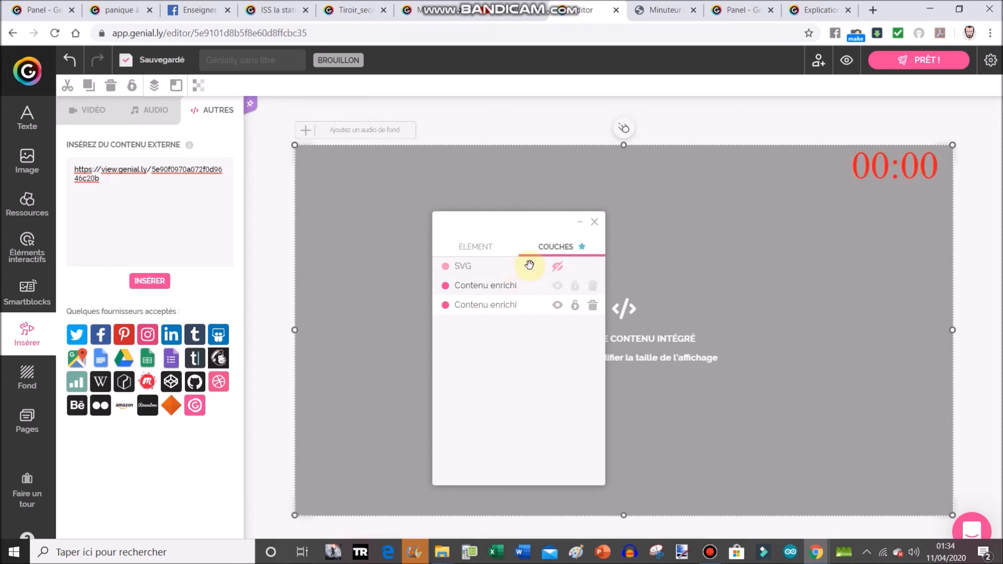
click(554, 268)
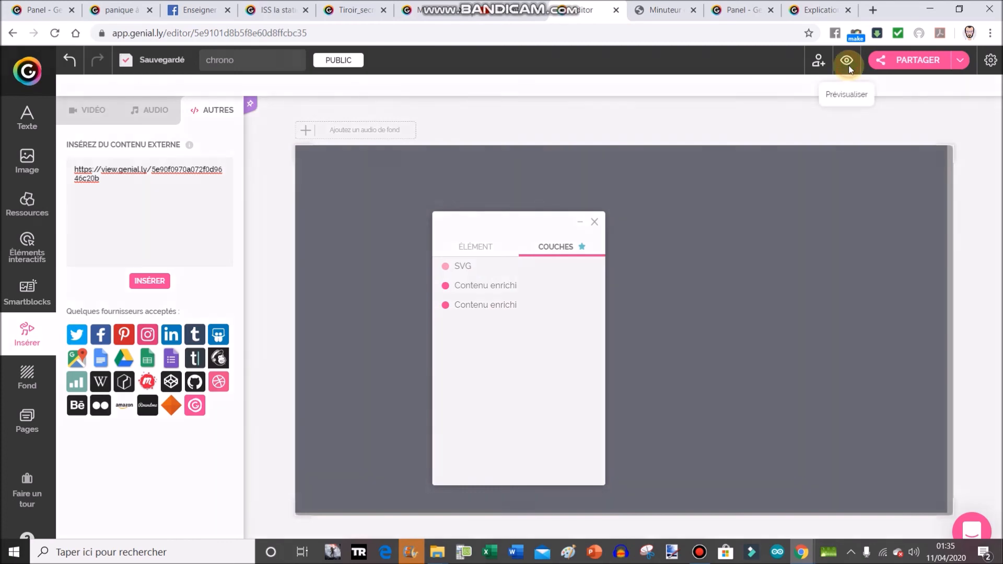
- Open the chrono Genially in view mode and test the embedded LearningApps and Lockee padlock pages, returning to the menu after each
click(849, 68)
click(878, 65)
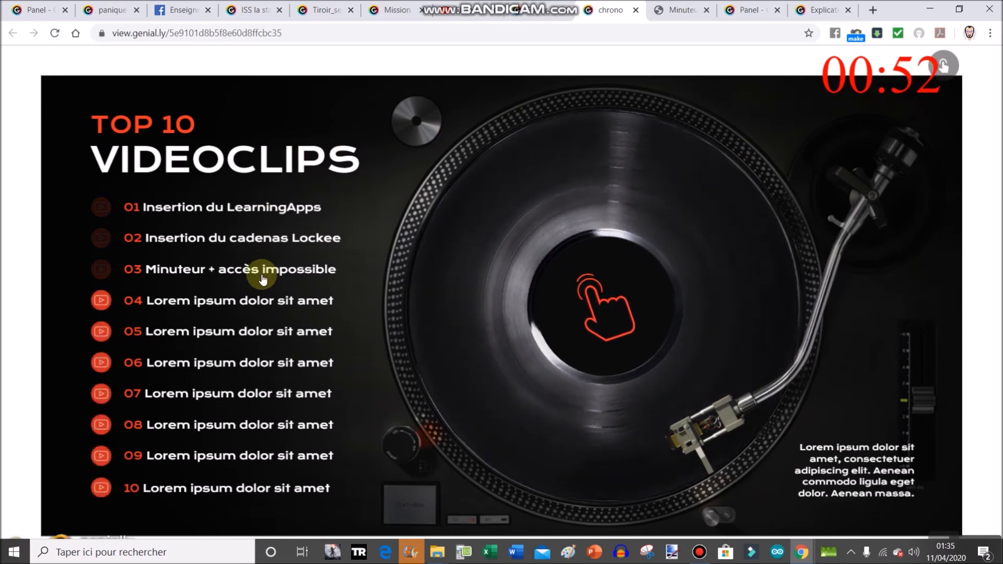
click(231, 209)
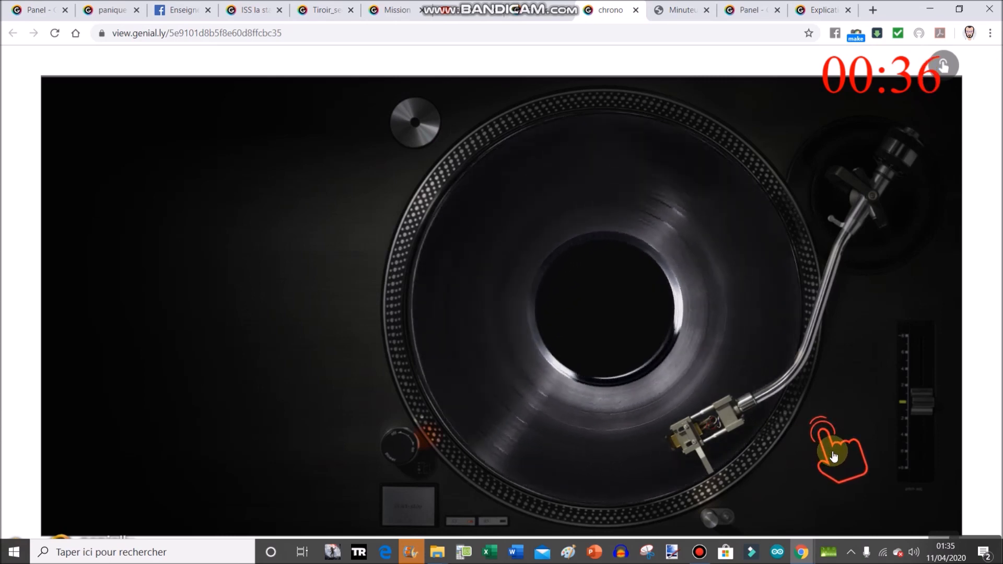
click(834, 455)
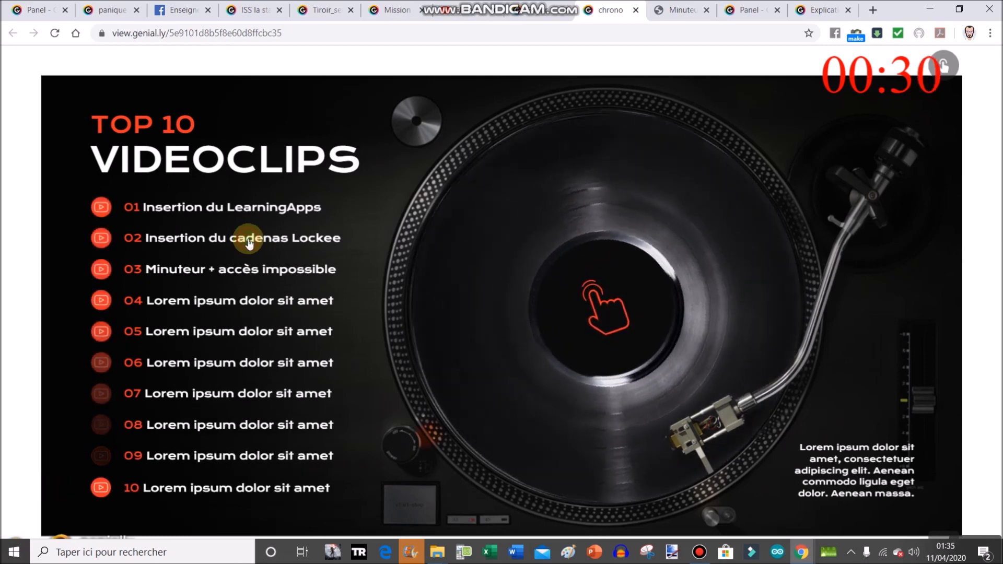
click(249, 241)
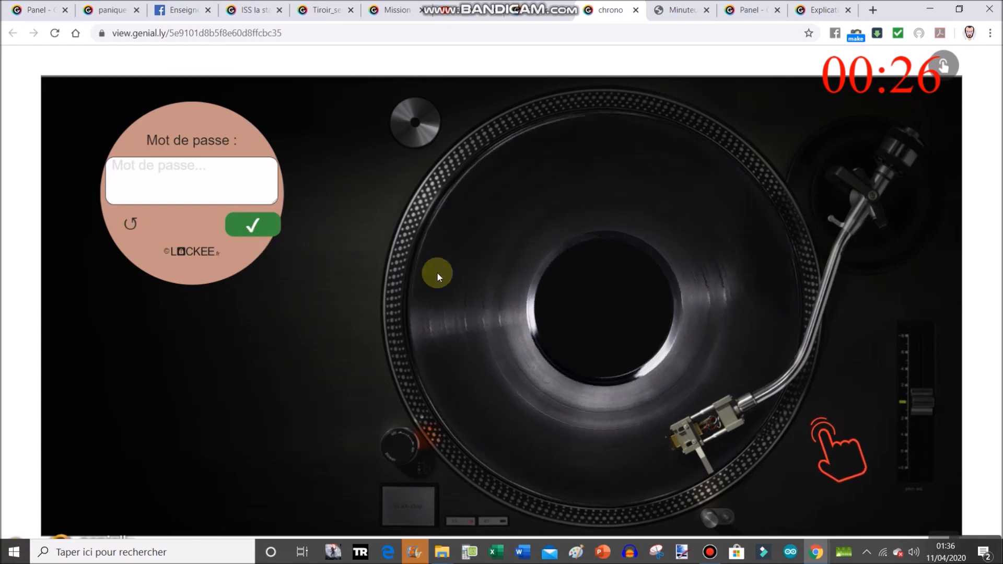
click(840, 460)
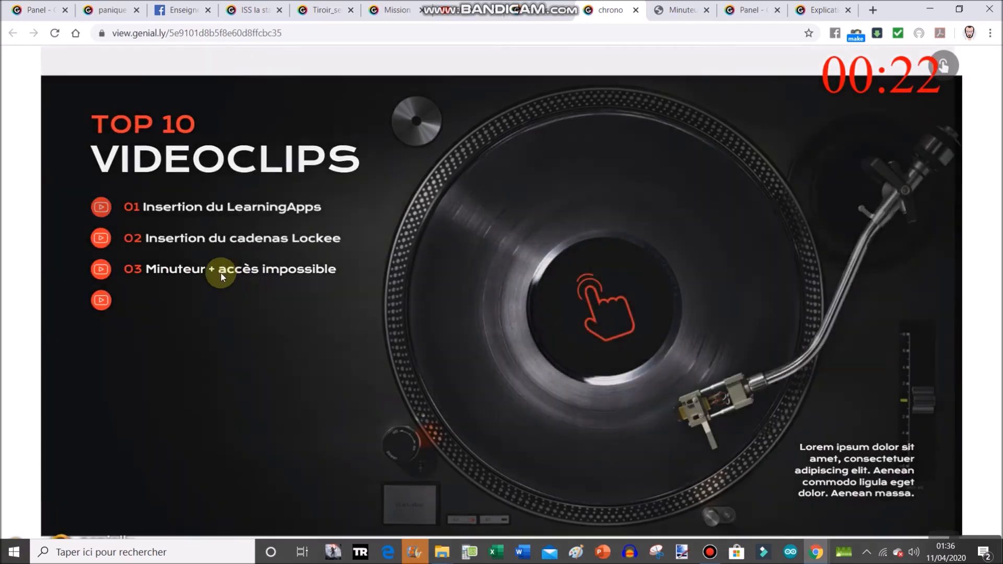
- Try the embedded "Minuteur + accès impossible" entry and test access to the slide through the full-slide cover
click(221, 276)
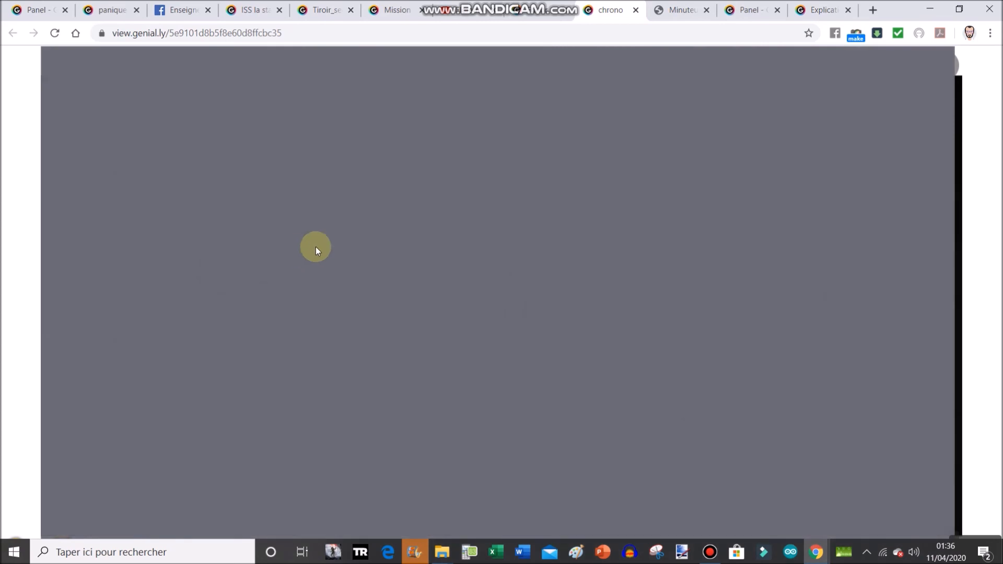
click(323, 247)
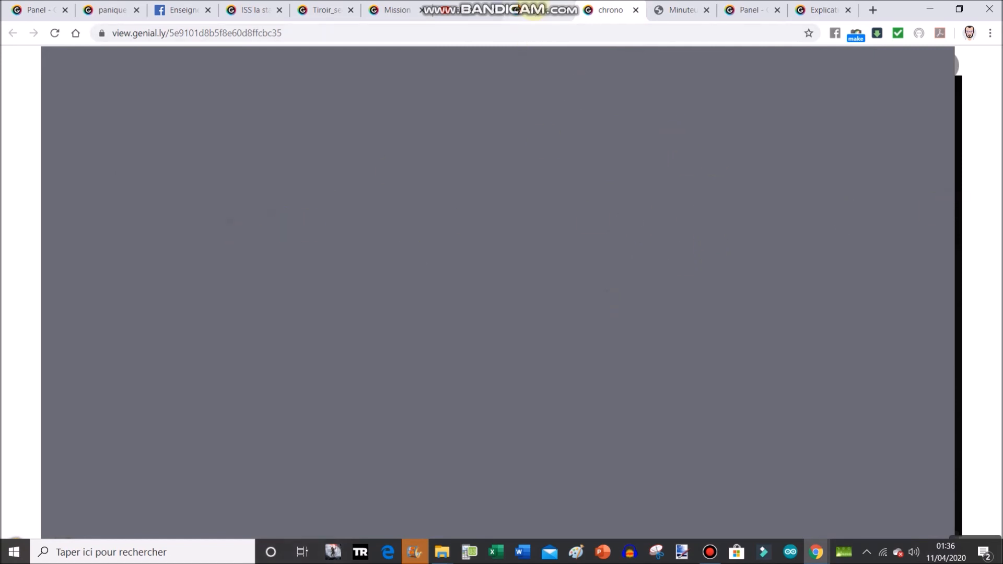
click(531, 13)
click(604, 12)
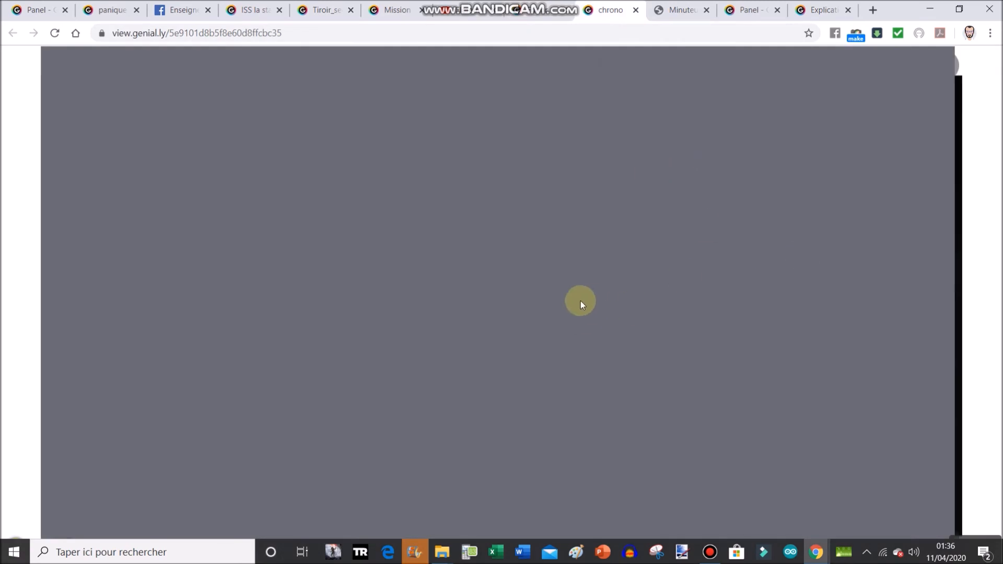